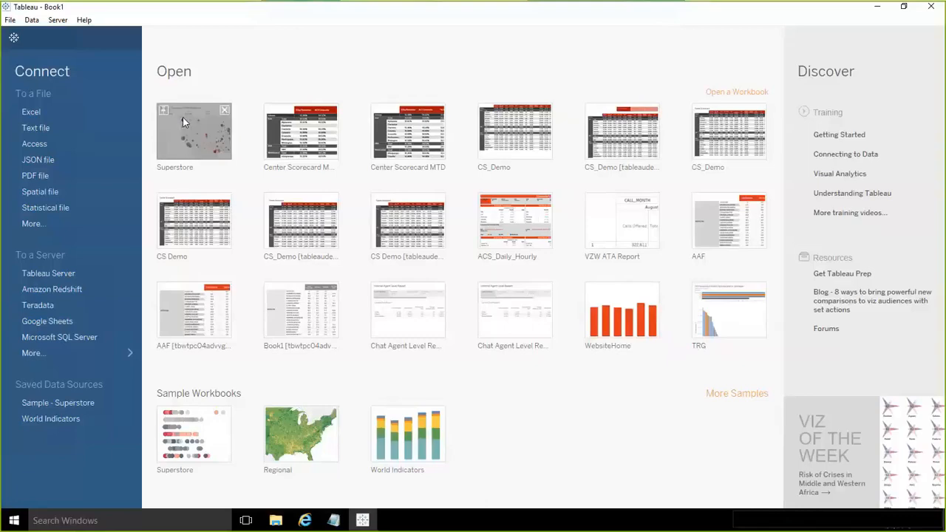
- Open the recent Superstore workbook
click(184, 122)
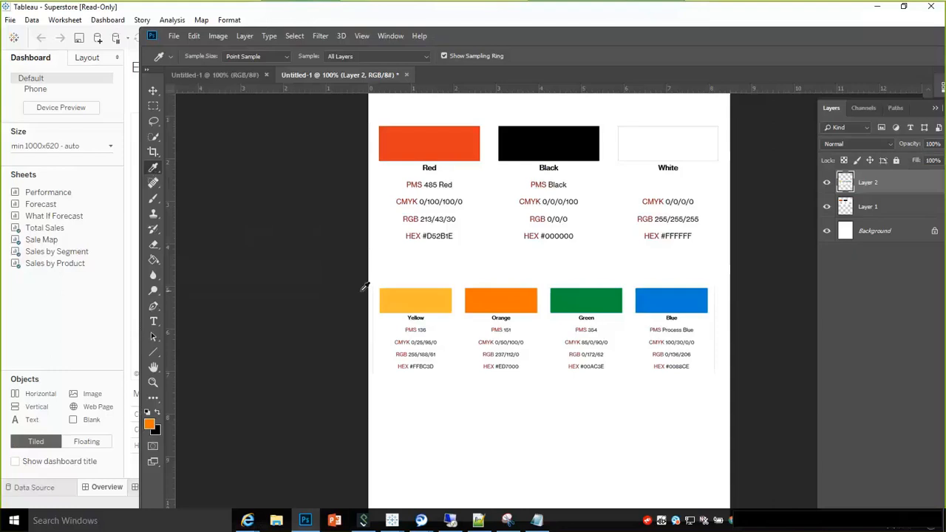
- In Photoshop, sample the Orange swatch, copy its hex code ed7000 from the foreground color, and move the window aside
click(490, 297)
click(149, 424)
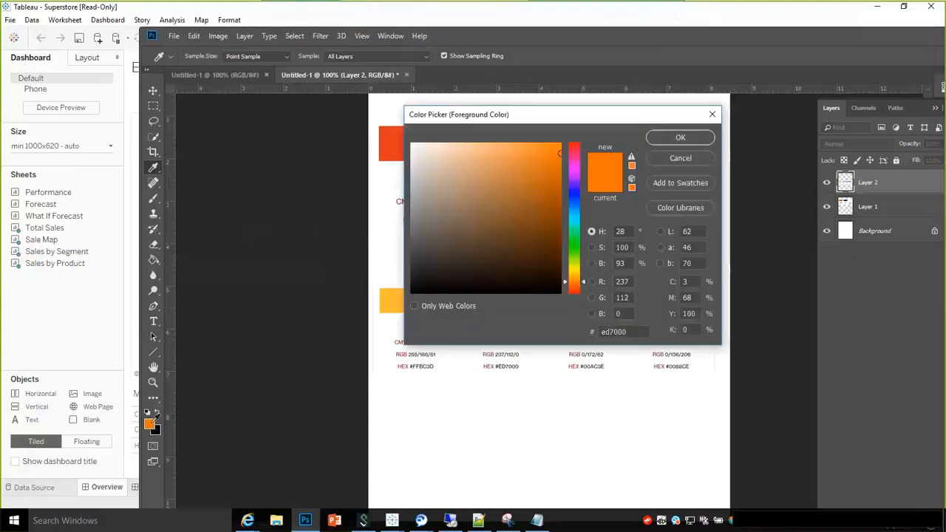
click(626, 332)
double_click(626, 332)
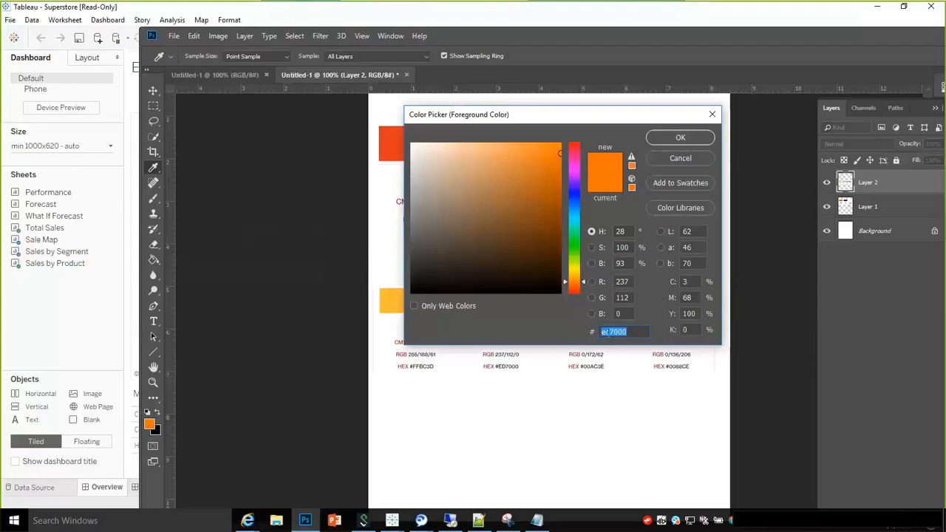
right_click(602, 332)
click(637, 369)
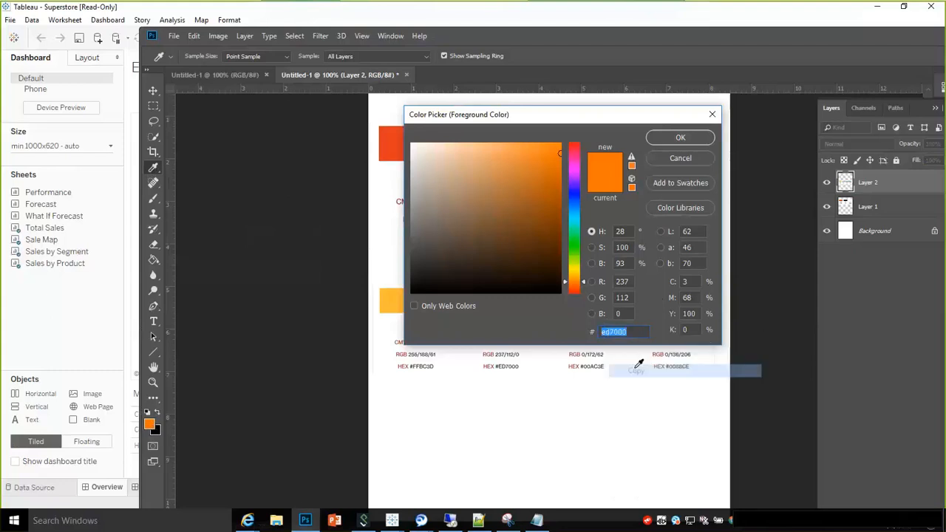
click(684, 138)
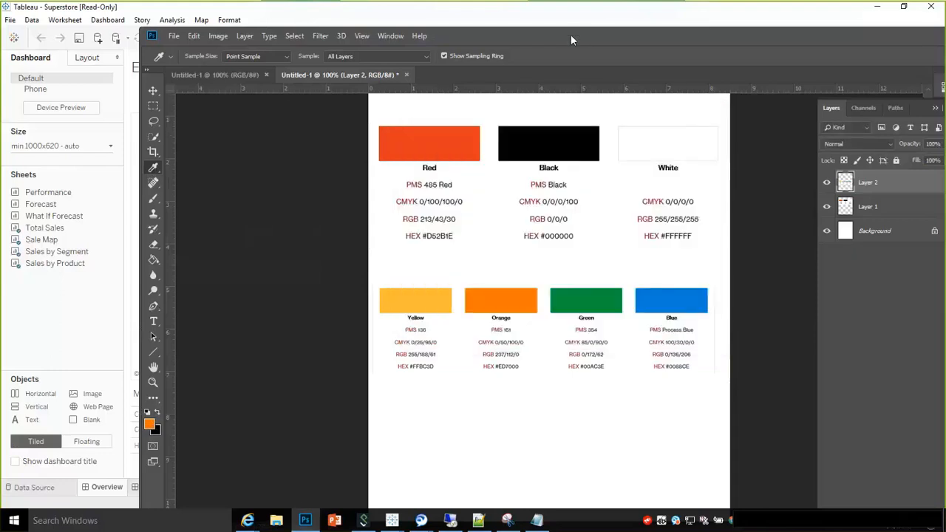
drag(570, 34, 944, 57)
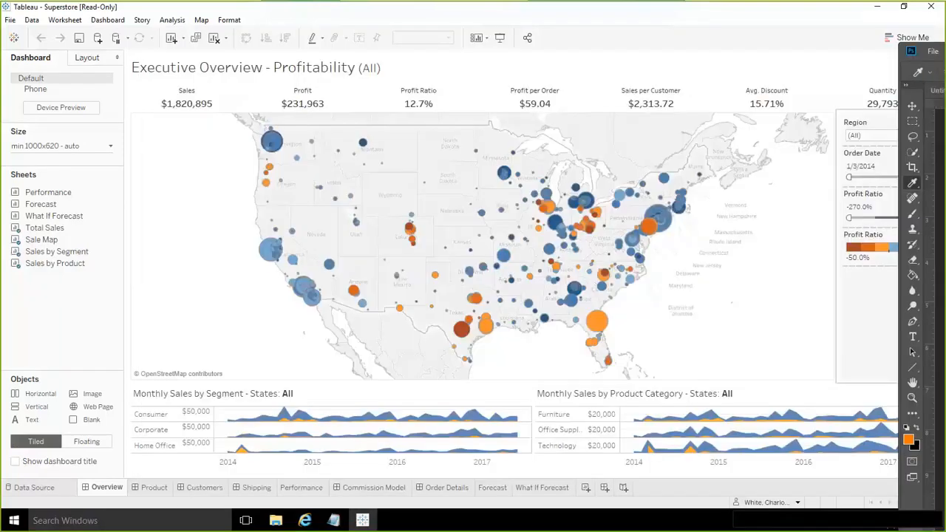
- Open the Shipping dashboard and go to the ShippingTrend sheet behind its area chart
click(252, 489)
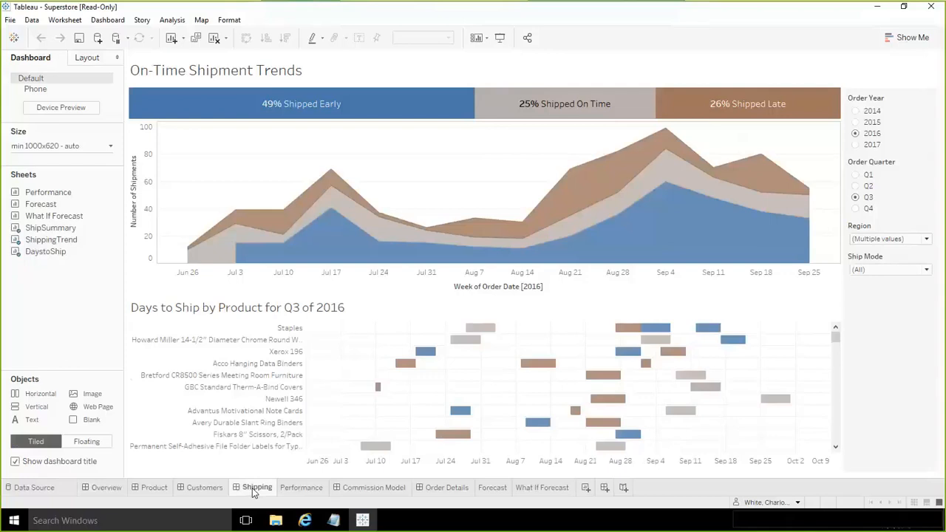
mouse_move(789, 192)
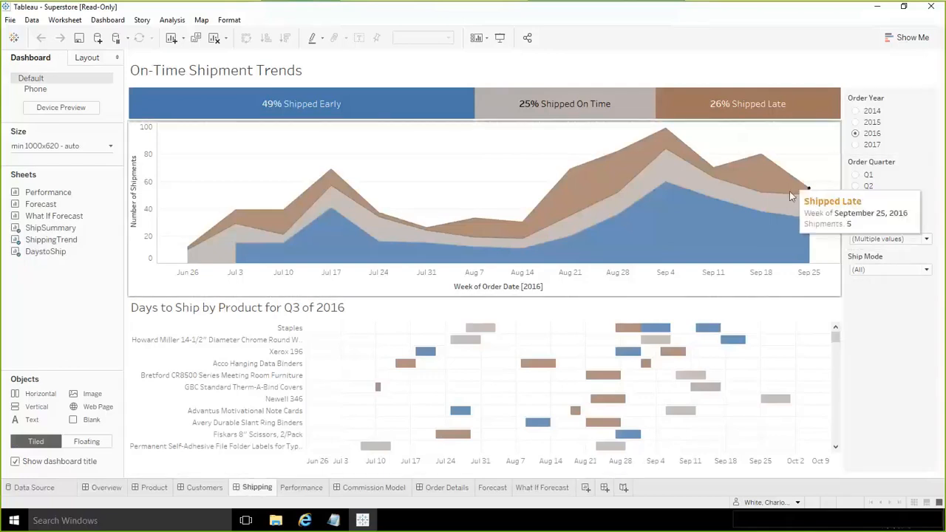
click(815, 134)
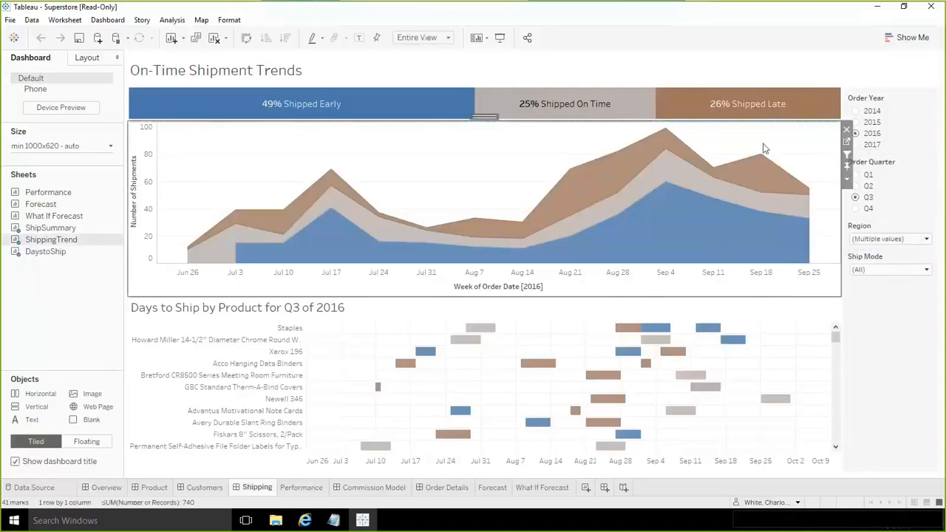
click(845, 182)
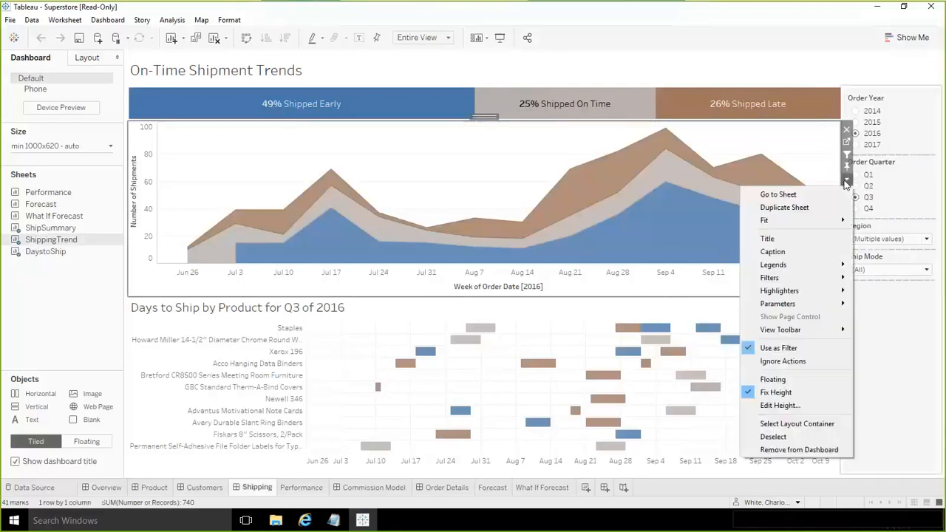
click(778, 194)
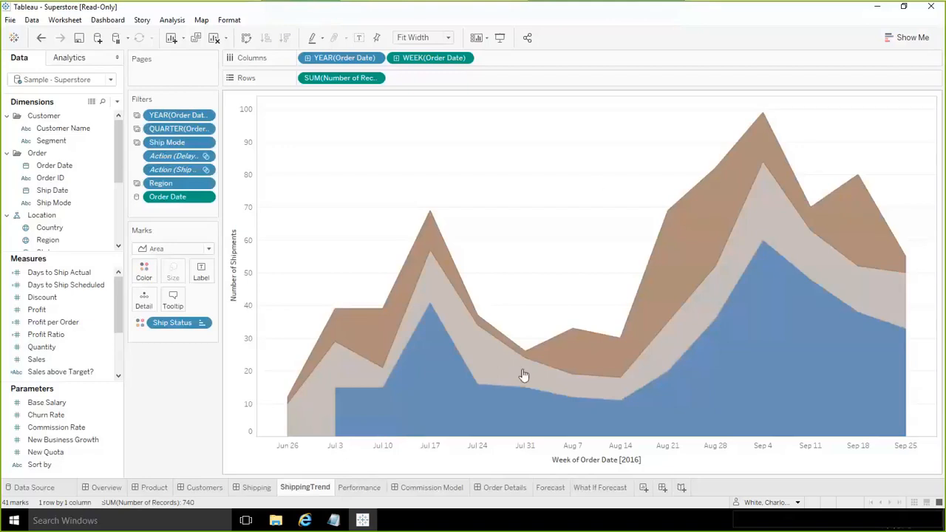
- Examine the color palettes available for editing the Ship Status colors, and leave without changing them
mouse_move(471, 431)
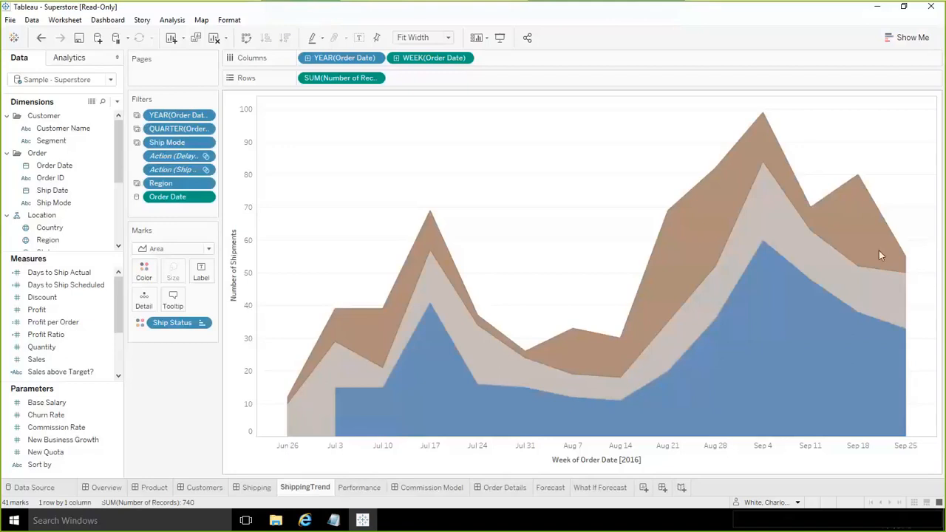
click(144, 274)
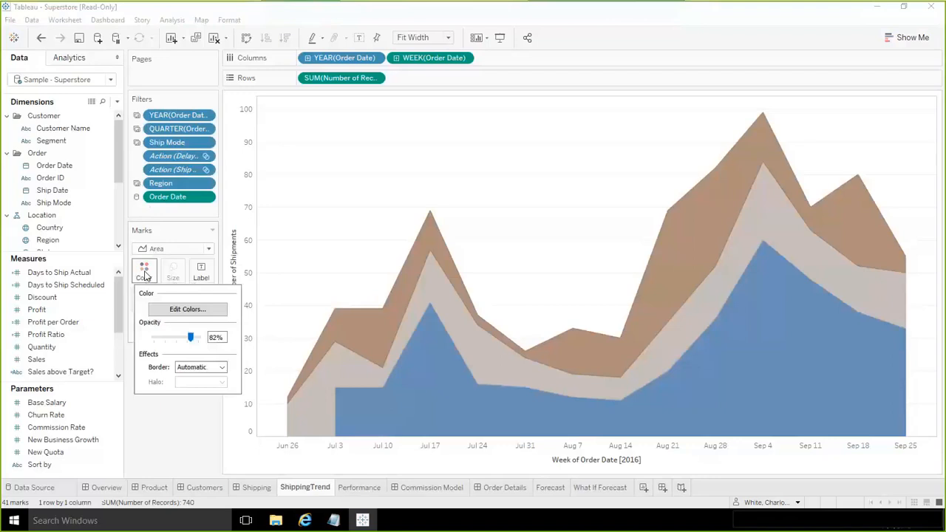
click(180, 310)
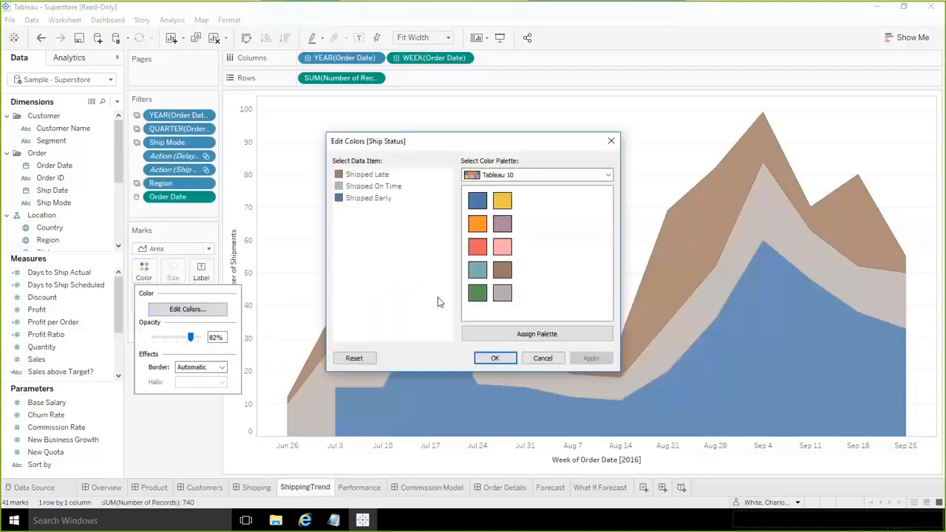
click(595, 175)
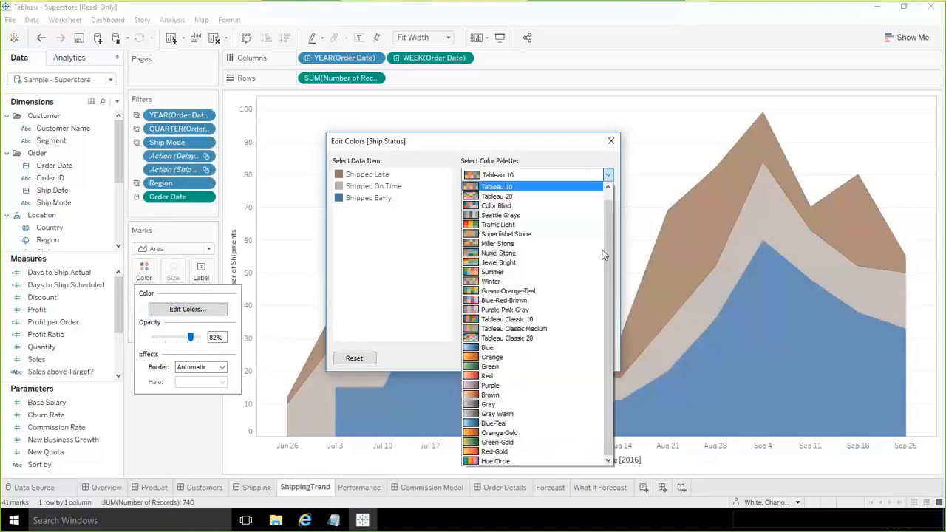
drag(606, 280, 618, 193)
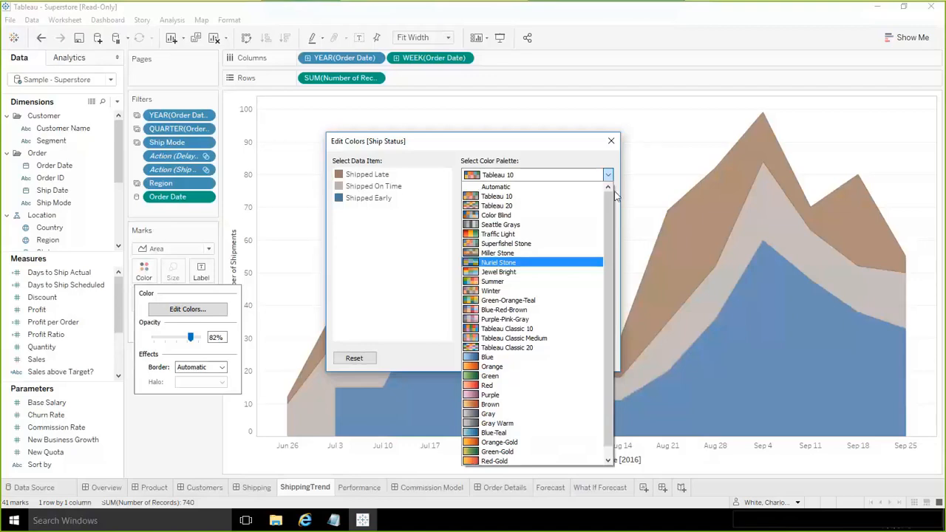
drag(613, 225, 610, 156)
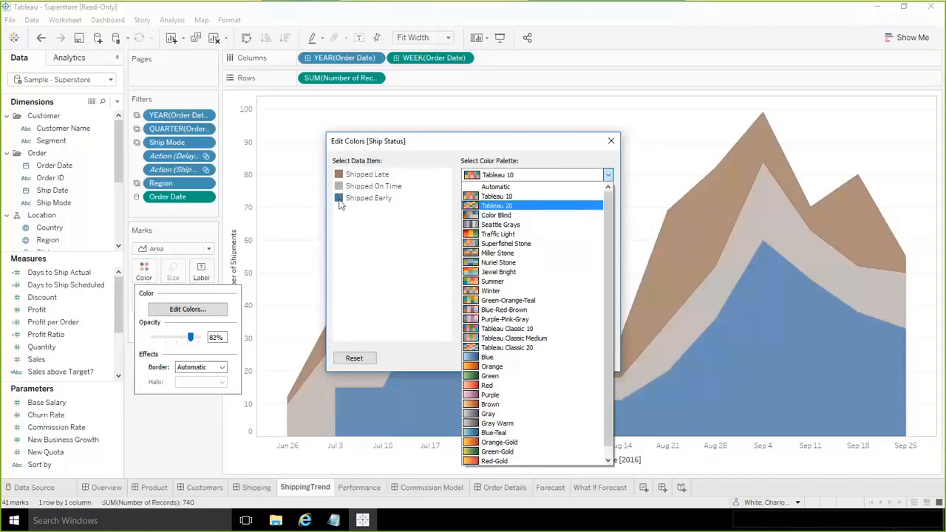
click(413, 276)
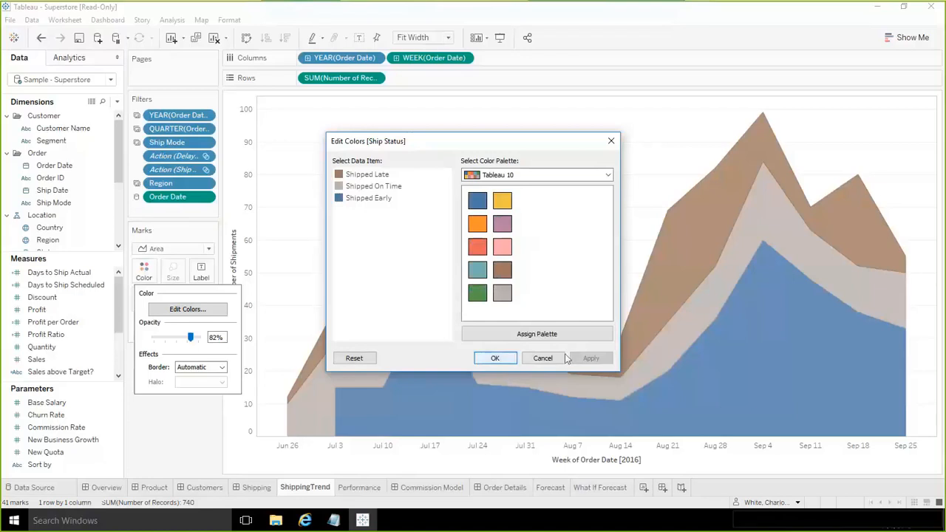
click(542, 358)
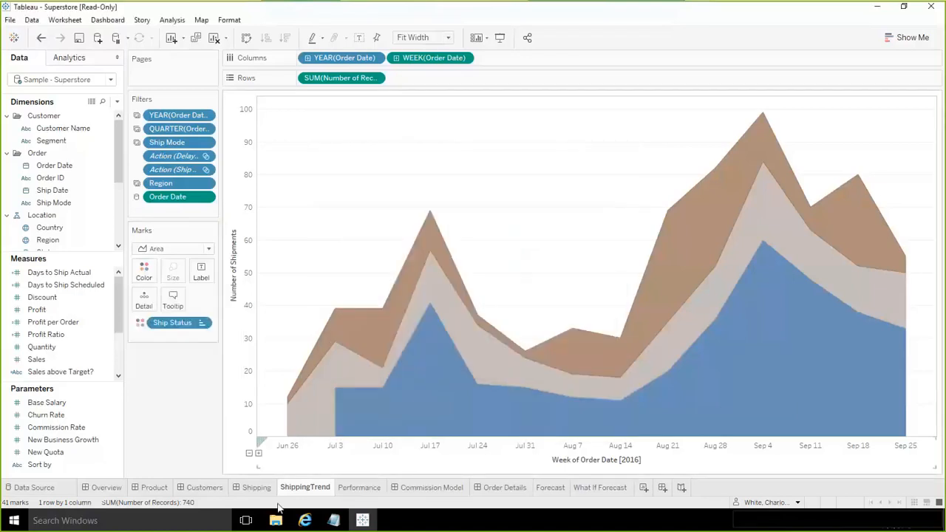
- Switch to new.txt in Notepad and set the color entry in My Color Palette to #ed7000
click(334, 520)
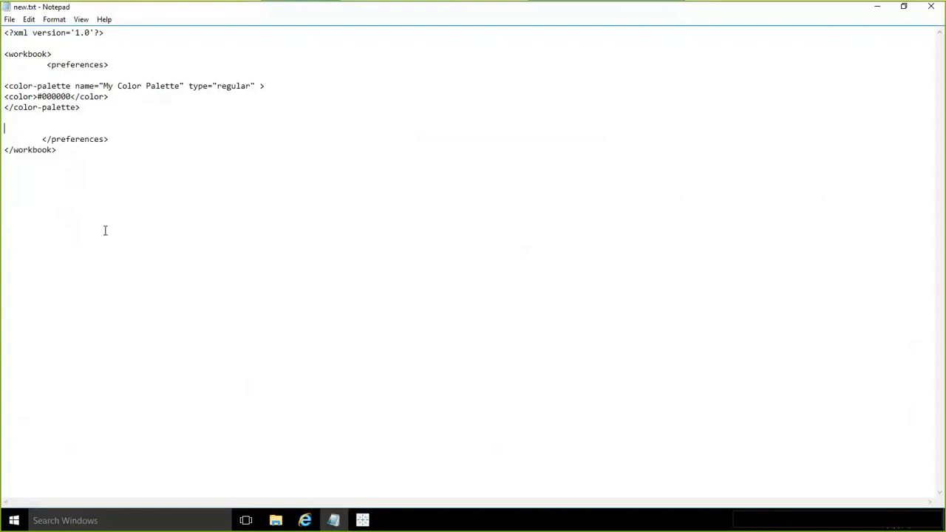
key(ctrl+End)
key(shift+Up)
key(shift+Up)
key(shift+Up)
key(shift+Up)
key(shift+Up)
key(shift+Up)
key(shift+Up)
key(shift+Up)
key(shift+Up)
key(shift+Up)
key(ctrl+a)
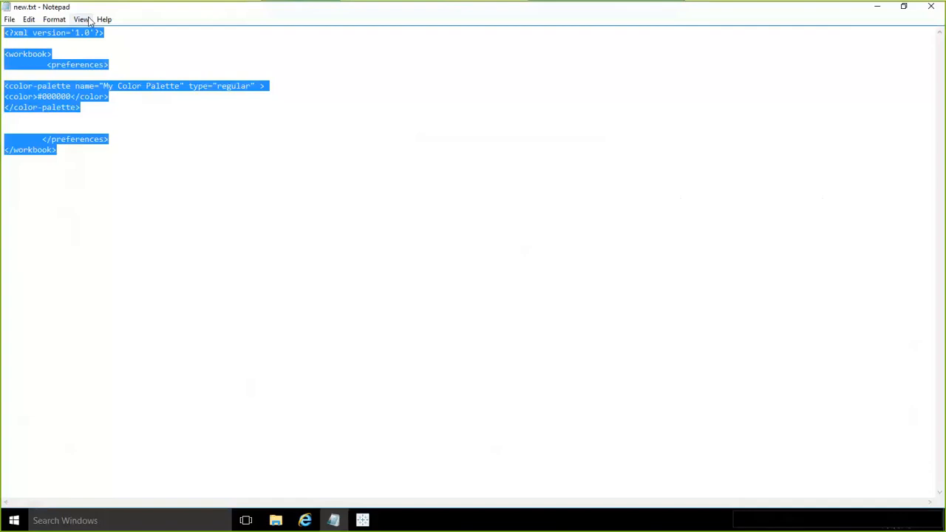
click(124, 97)
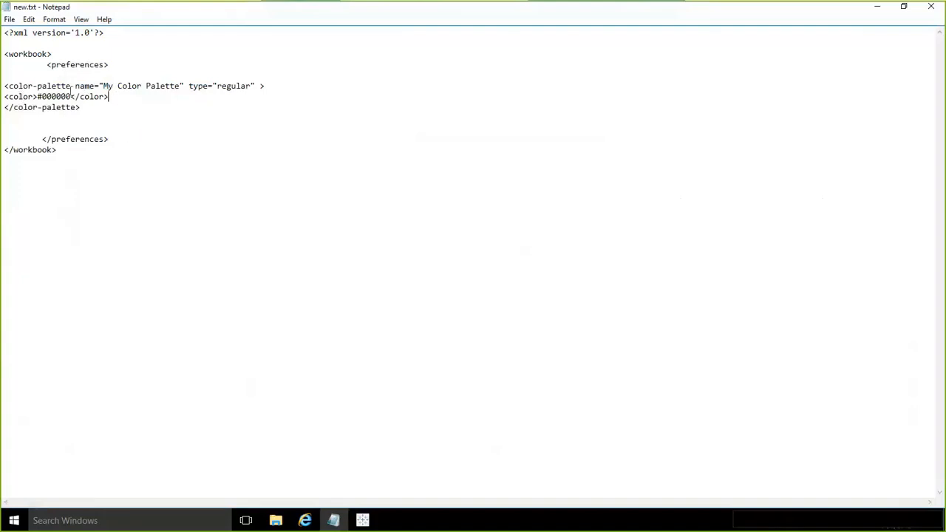
drag(71, 97, 38, 97)
key(Delete)
text(ed7000)
text(#)
- Duplicate the #ed7000 color line directly below itself within the palette
click(133, 120)
key(shift+Up)
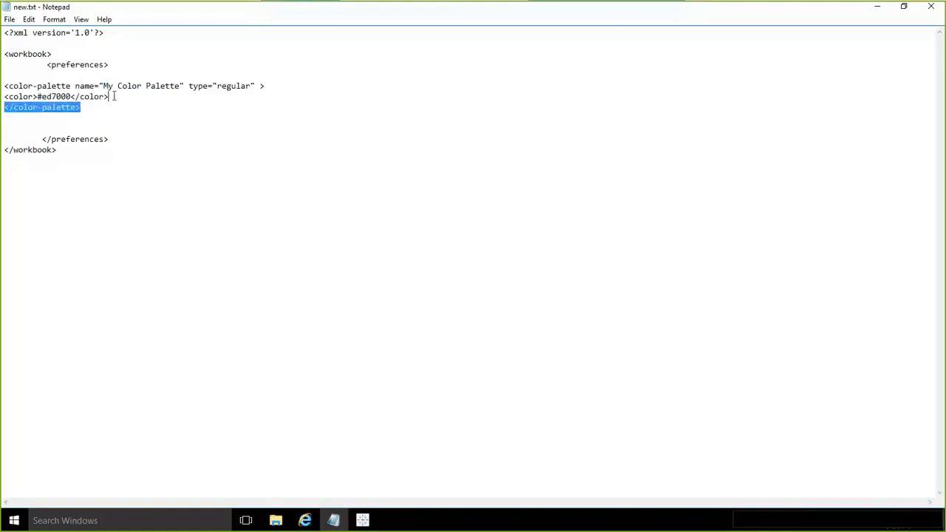
click(119, 97)
drag(49, 102, 7, 96)
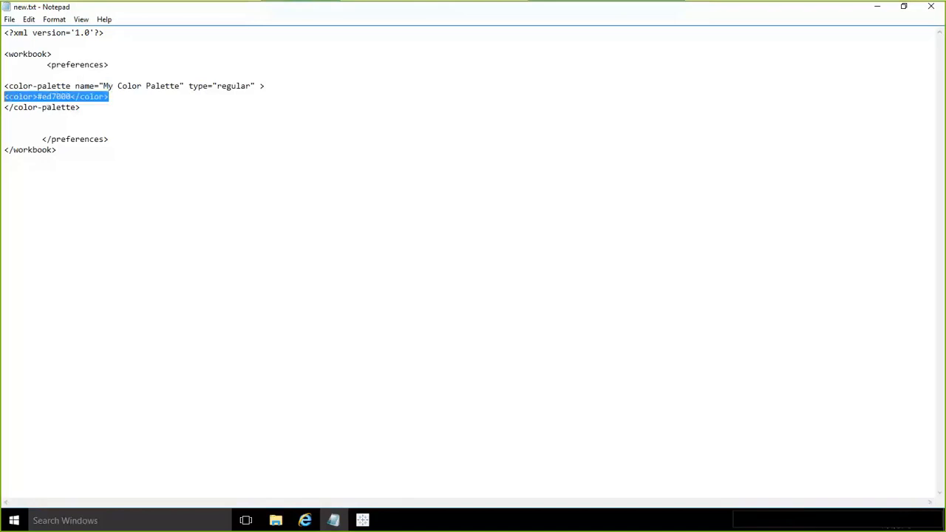
right_click(11, 101)
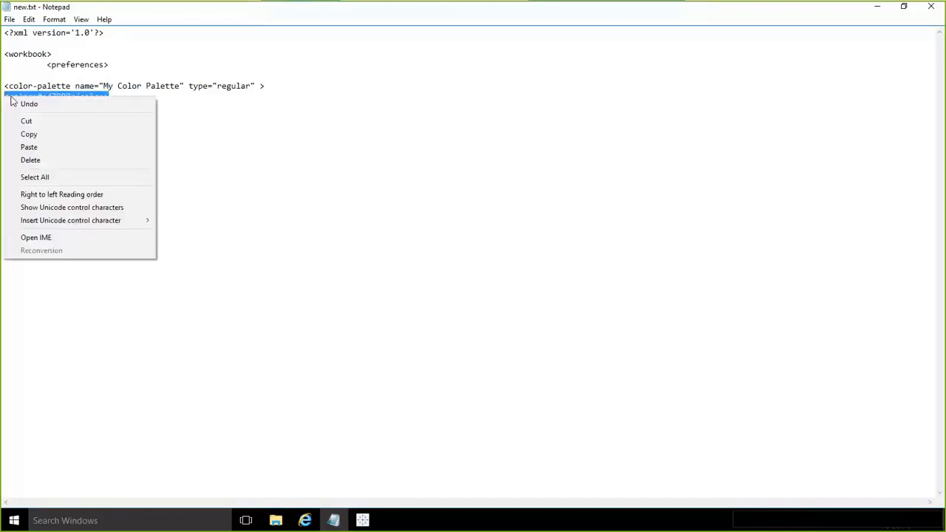
click(33, 134)
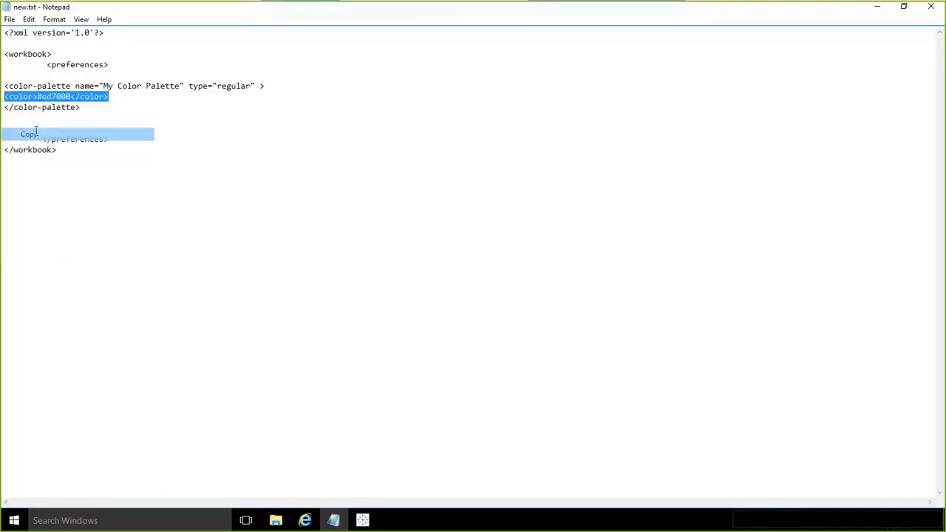
click(121, 95)
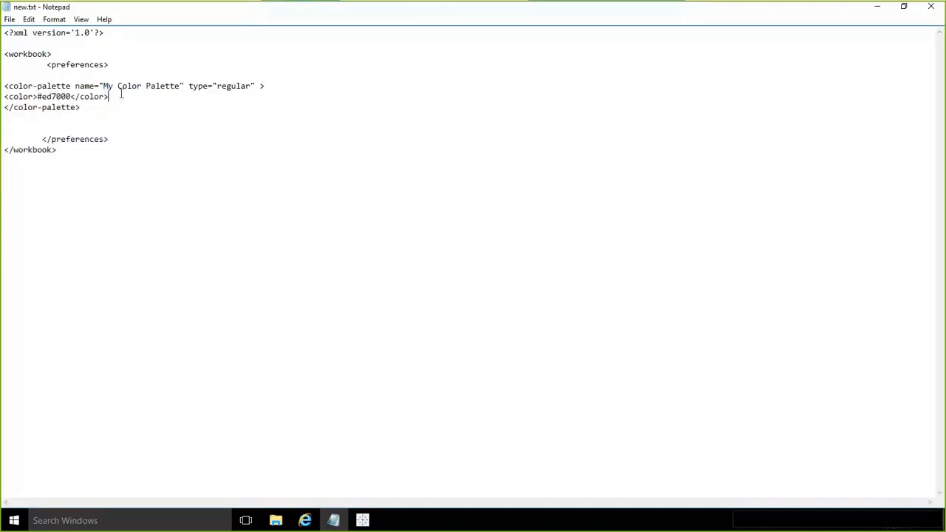
key(Return)
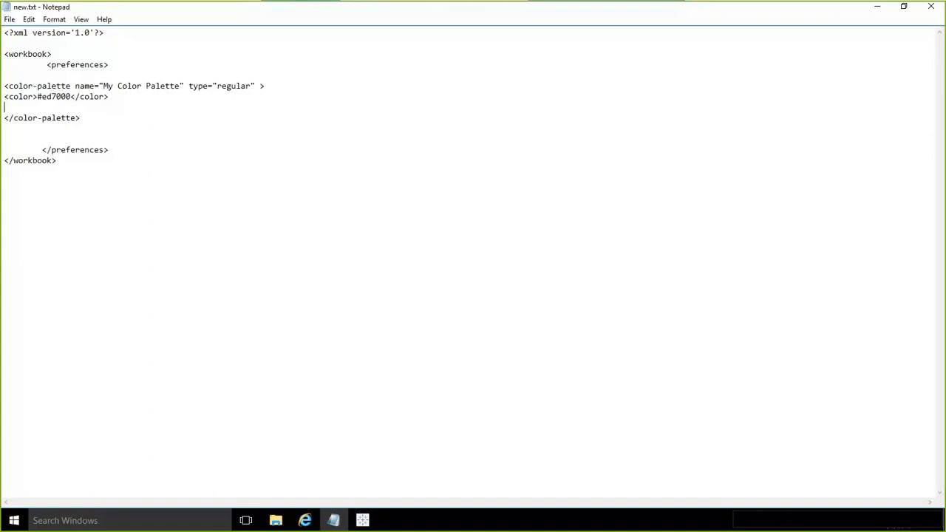
key(ctrl+v)
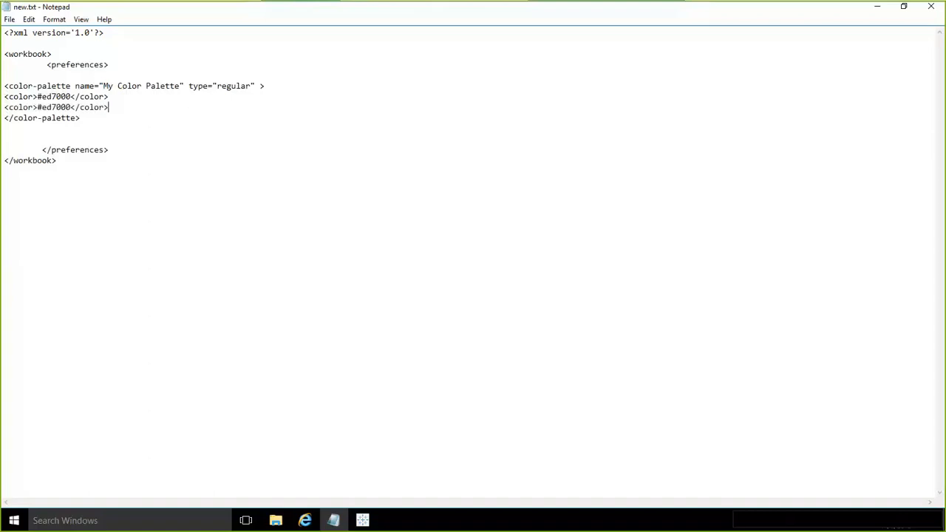
- Change the second color entry's hex value to #0088CE
click(73, 107)
drag(70, 107, 43, 106)
text(0088CE)
- Insert a copy of the #0088CE line beneath the orange entry and set the copy's hex value to #00AC3E
drag(112, 107, 3, 111)
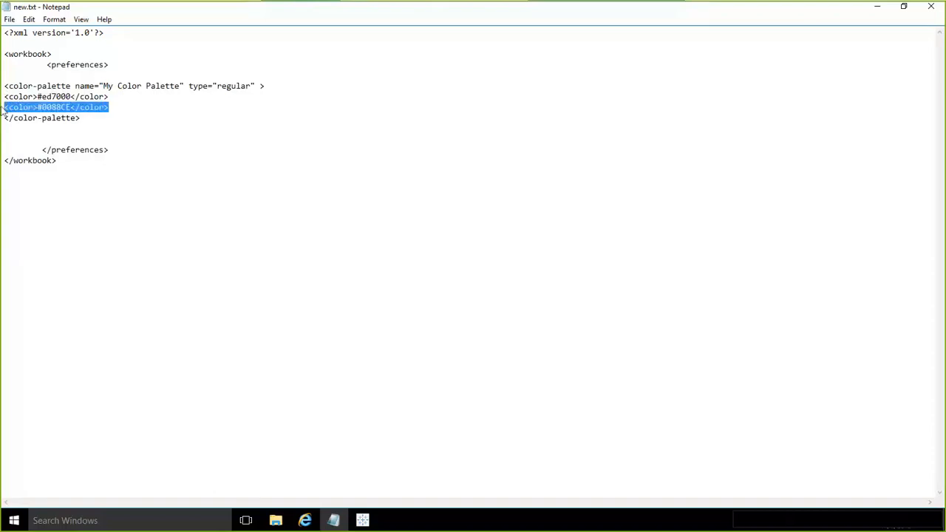
click(113, 96)
key(Return)
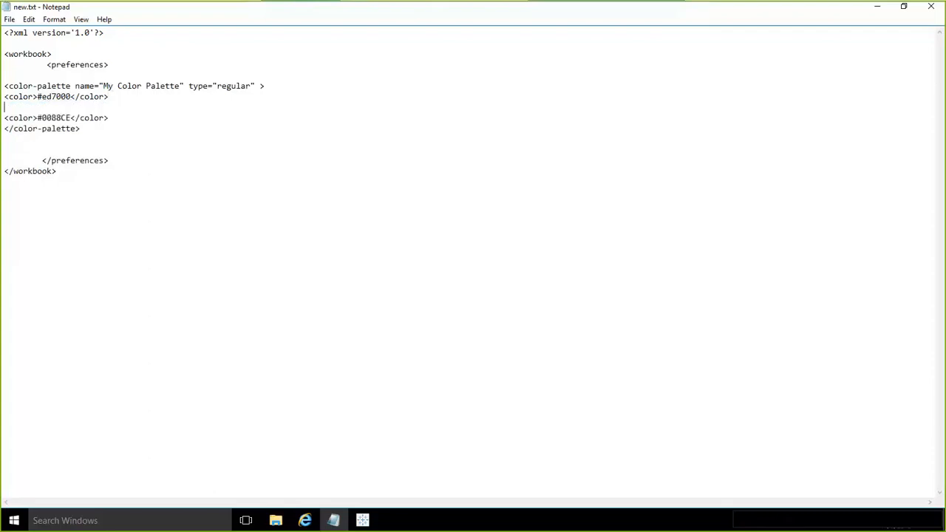
key(ctrl+v)
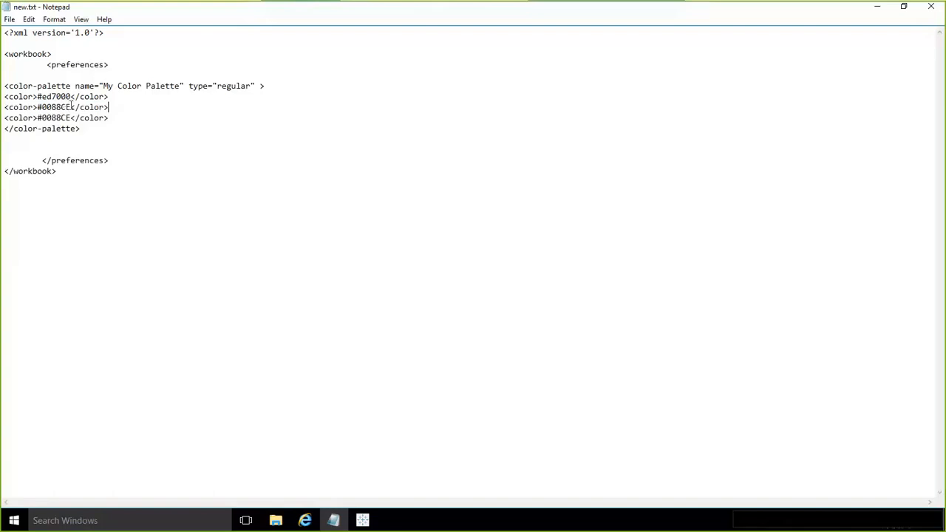
drag(71, 107, 52, 108)
text(AC3E)
click(96, 138)
drag(82, 129, 23, 108)
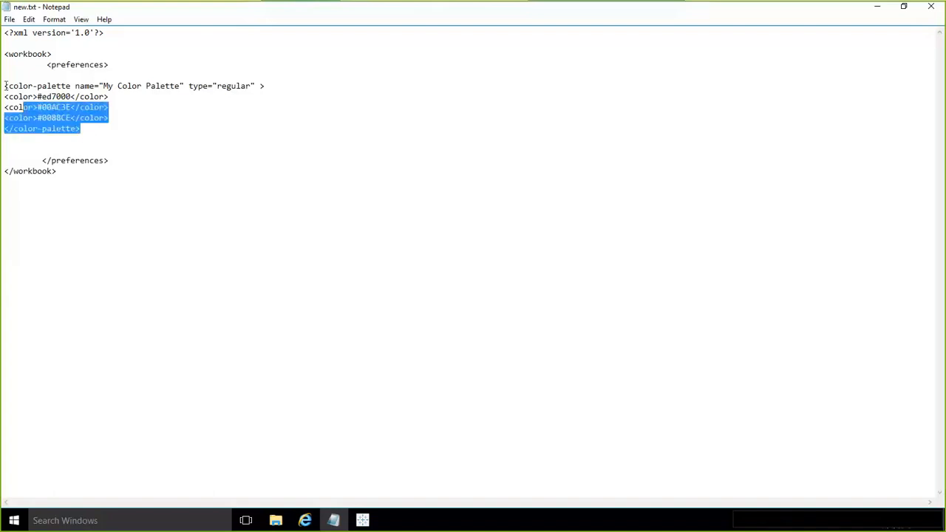
shift+click(5, 85)
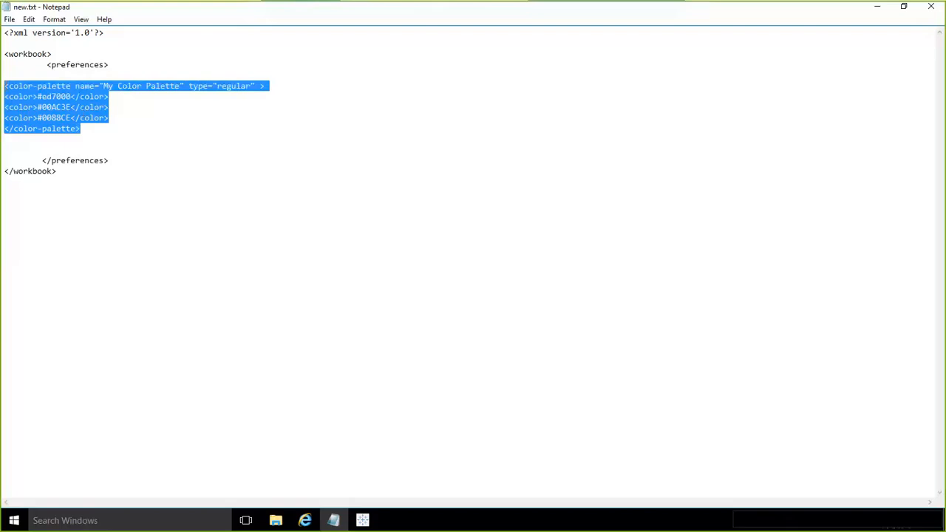
click(88, 130)
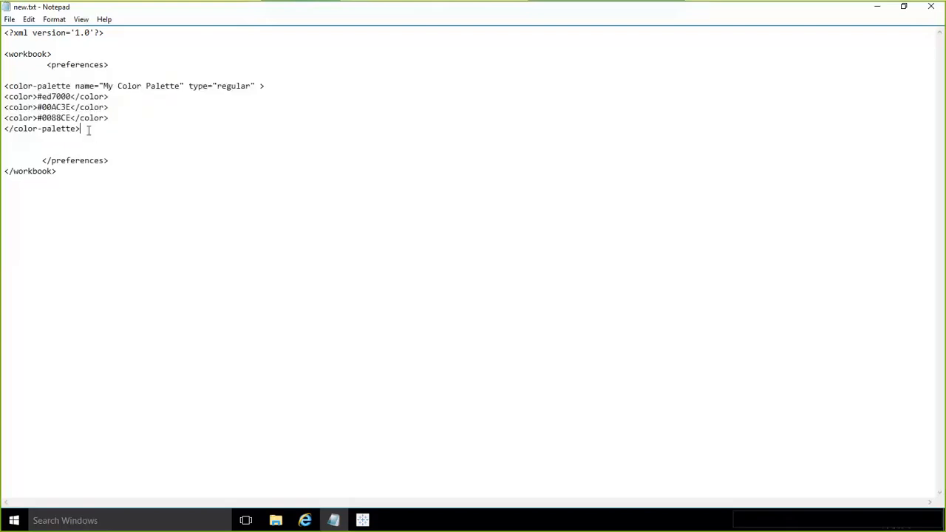
- Paste a copy of the whole My Color Palette block below the existing one, separated by a blank line
key(Return)
key(Return)
key(ctrl+v)
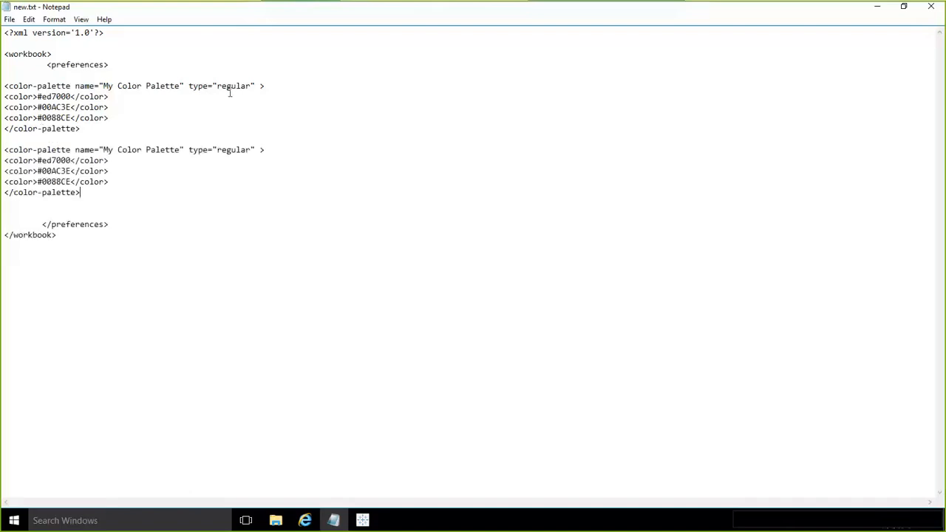
- Rename the first color palette in the file to "Company Color Palette"
click(180, 86)
drag(180, 86, 106, 84)
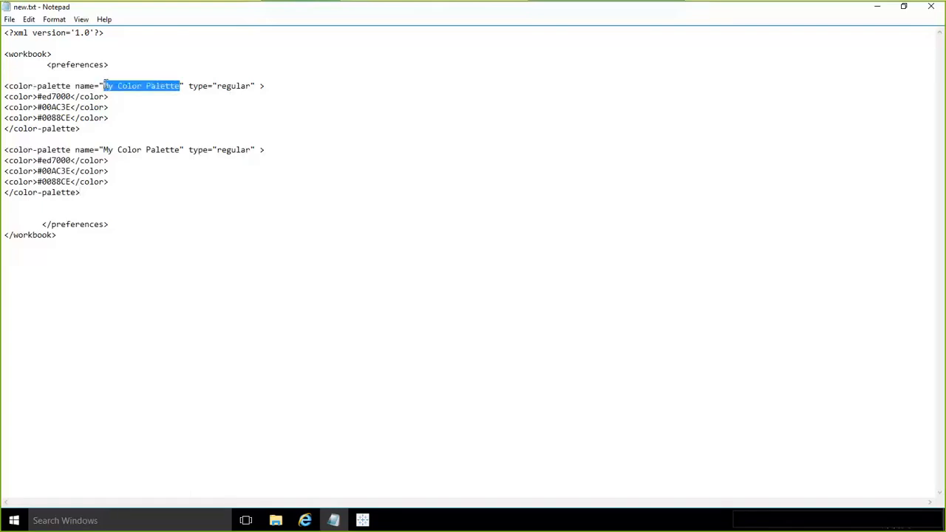
text(Company )
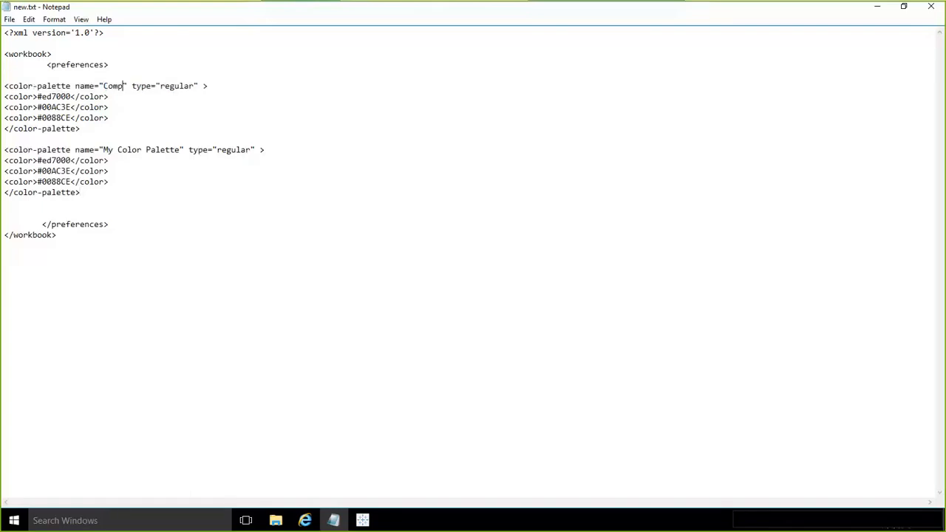
text(Color )
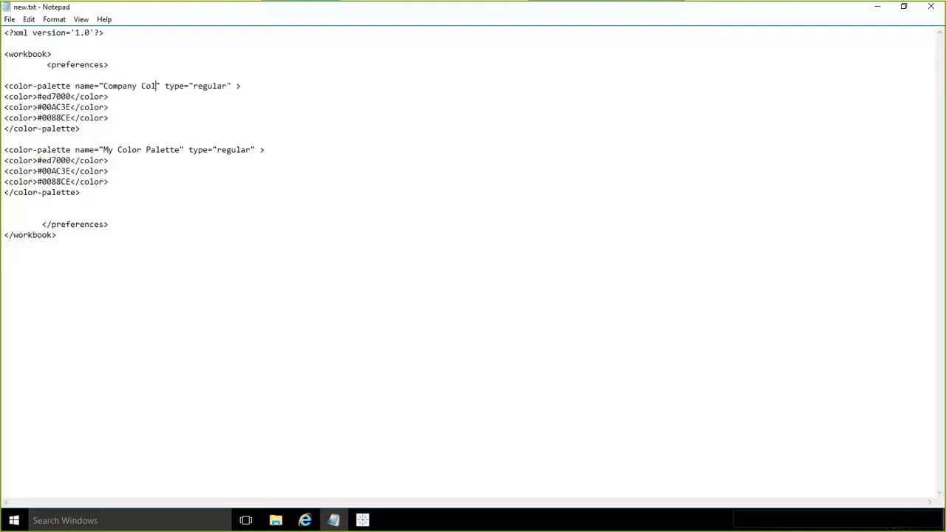
text(Pal)
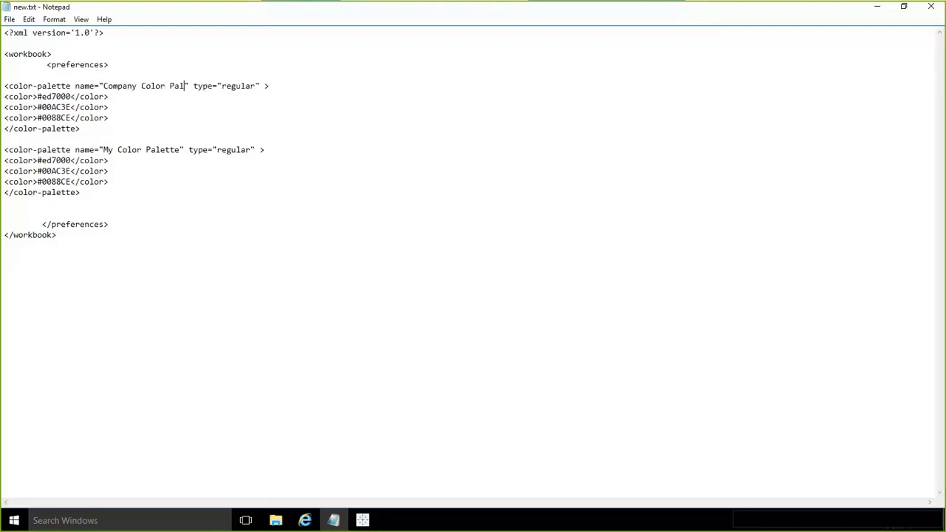
text(ette)
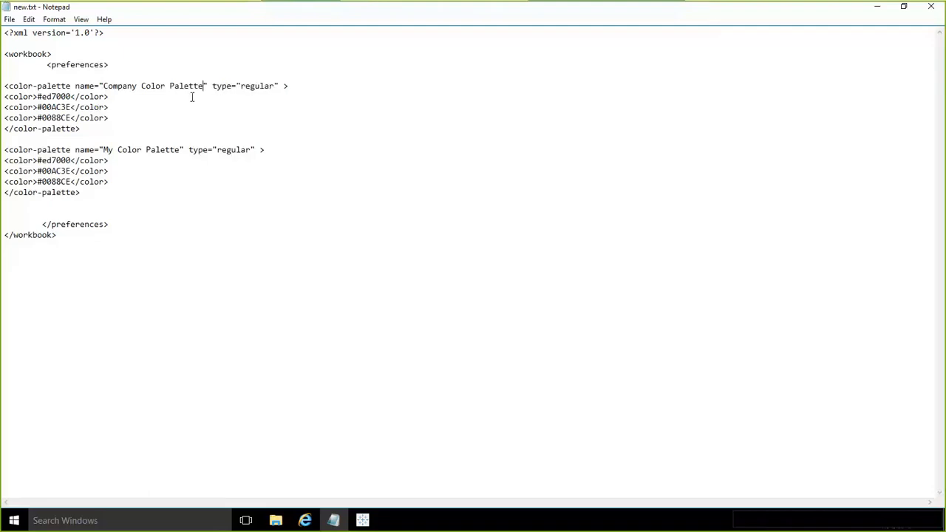
- Rename the second color palette in the file to "Colors 2"
drag(253, 150, 105, 147)
click(179, 148)
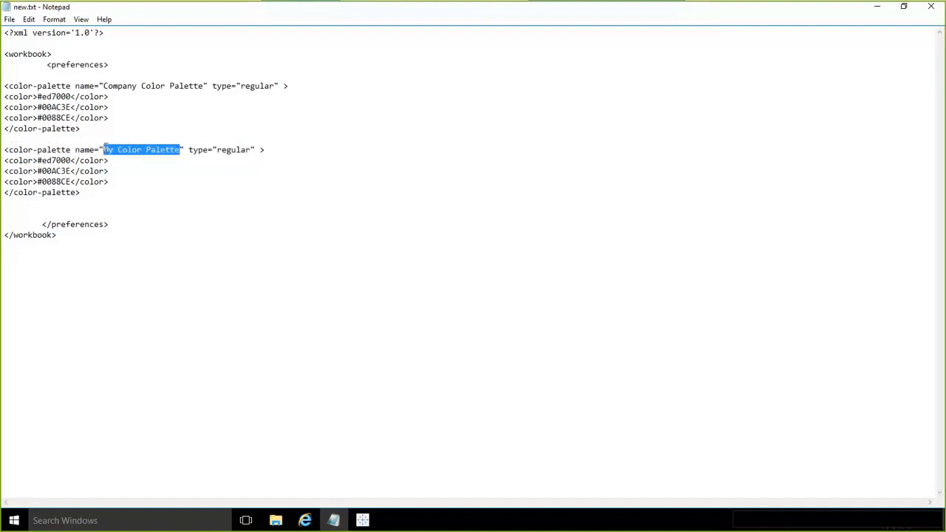
key(BackSpace)
text(Colors 2)
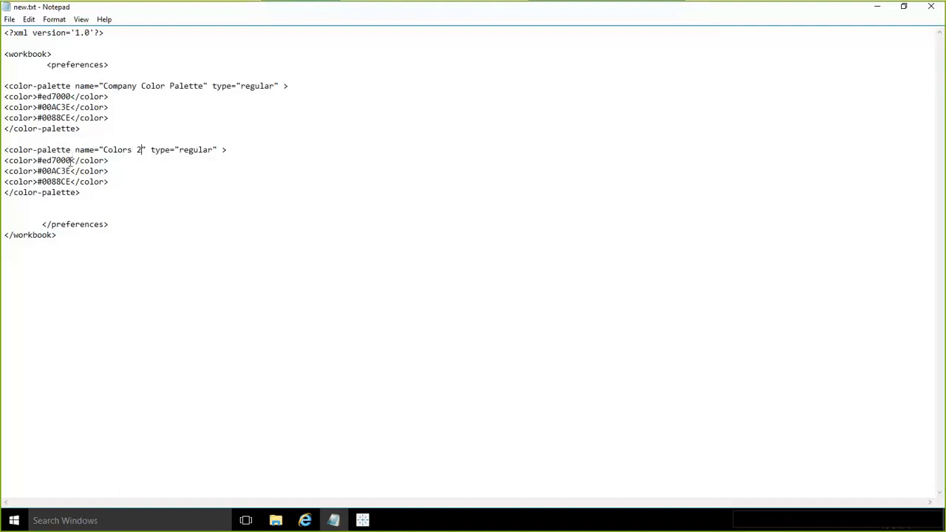
- Set the first two color entries of the Colors 2 palette to #000000 and #FFFFFF
drag(72, 159, 41, 160)
text(00000)
text(0)
drag(72, 170, 45, 169)
key(BackSpace)
key(BackSpace)
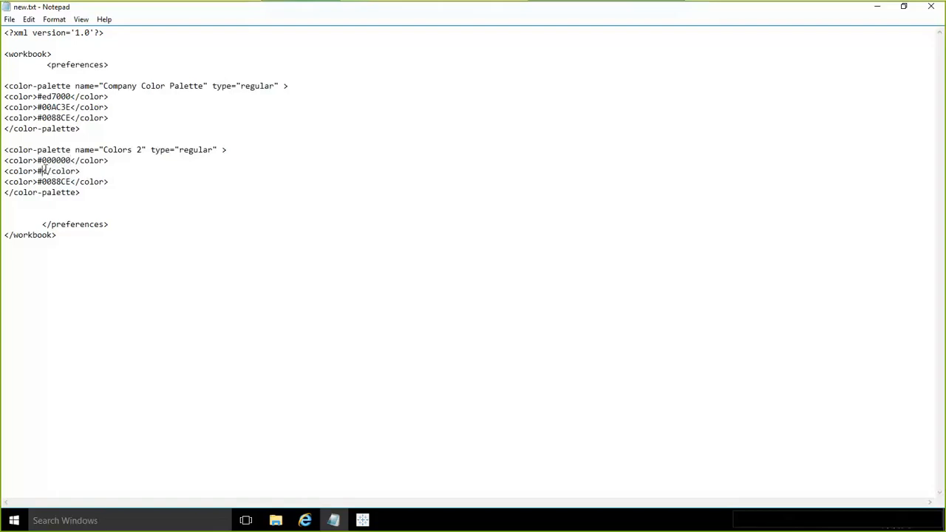
text(FFFFFF)
- Delete the third color line, #0088CE, from the Colors 2 palette along with its empty line
drag(112, 182, 4, 181)
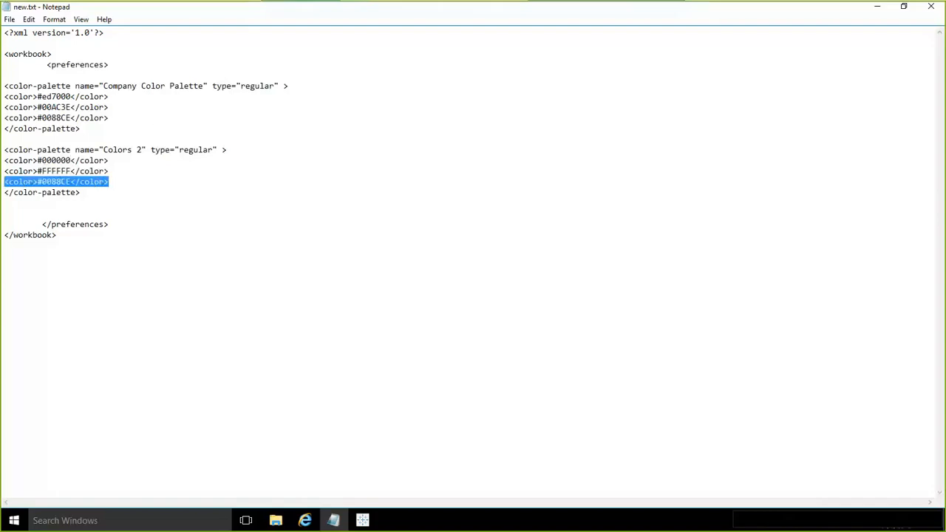
key(BackSpace)
key(BackSpace)
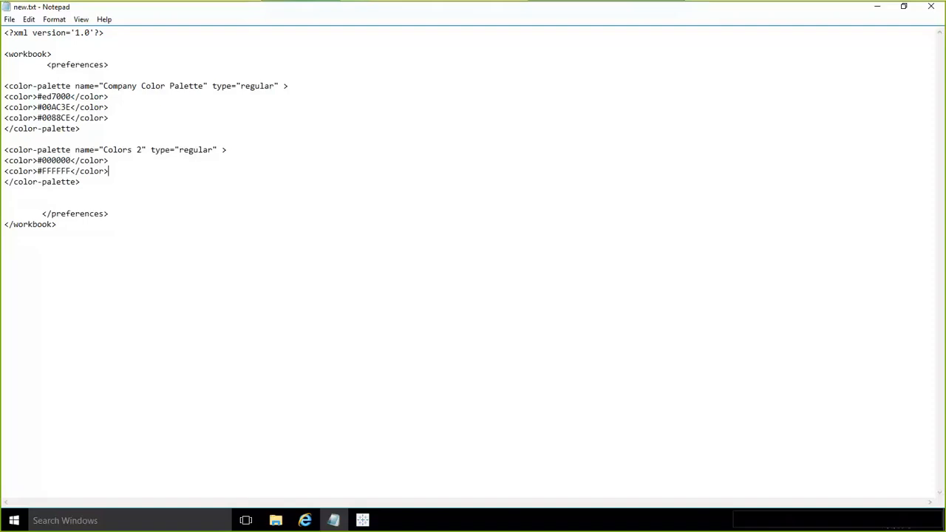
- Start saving the file under a new name and choose the My Tableau Repository folder in Documents as the location
click(9, 20)
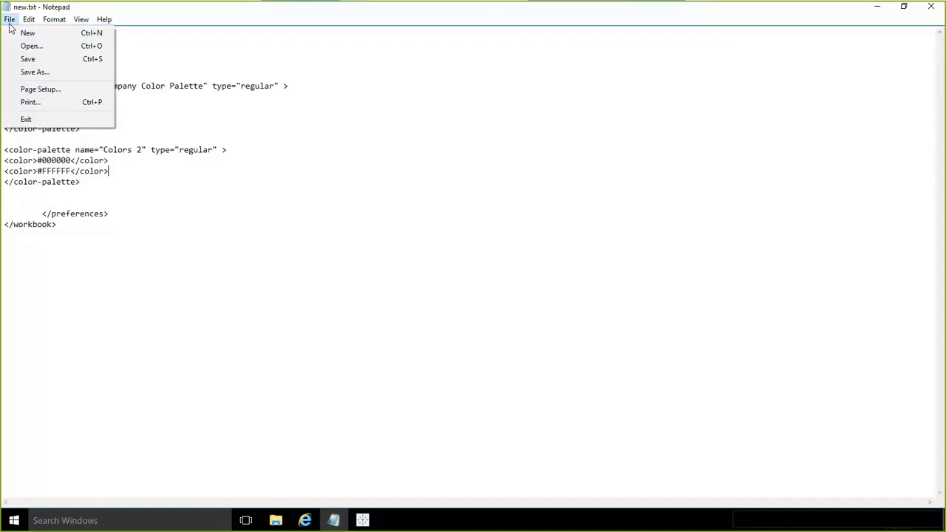
click(33, 72)
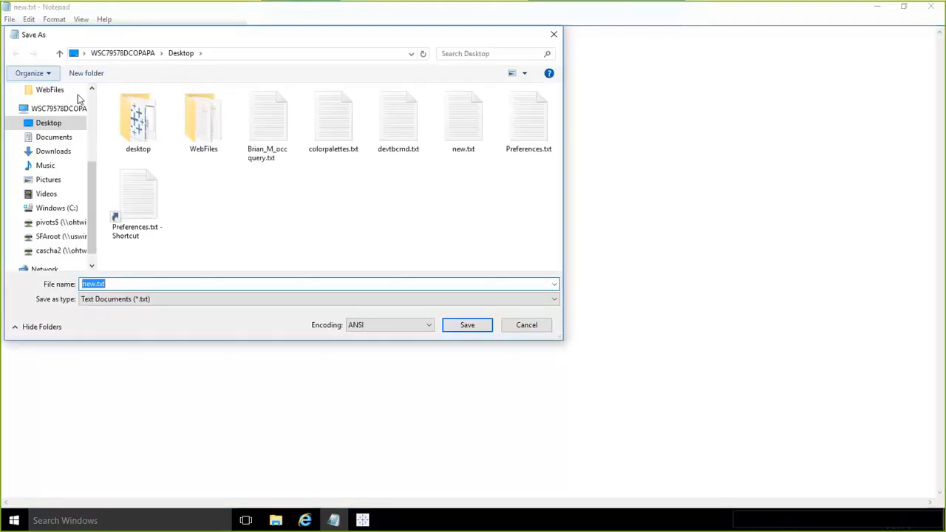
click(54, 137)
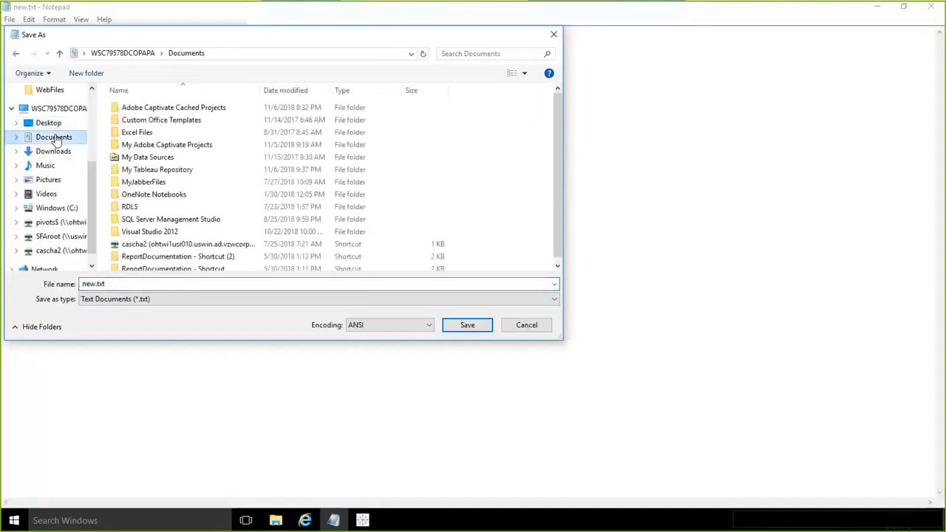
click(161, 172)
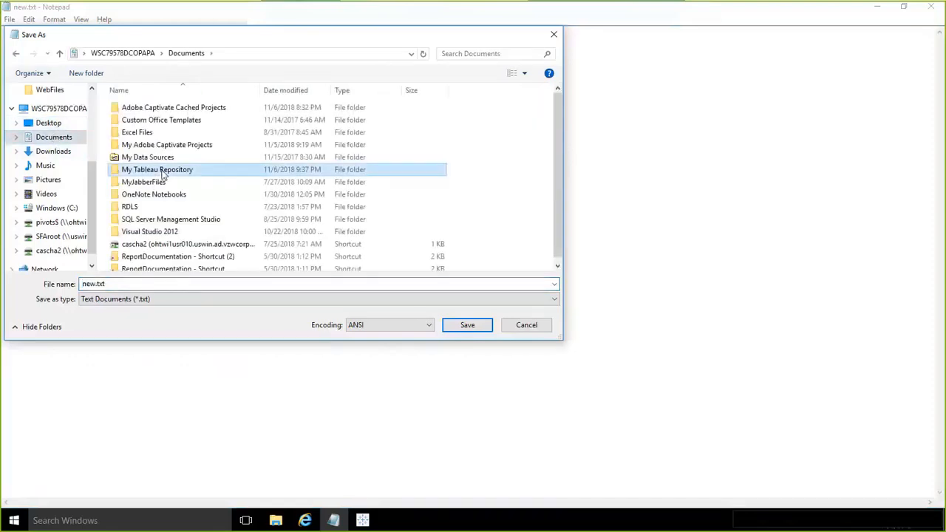
double_click(163, 172)
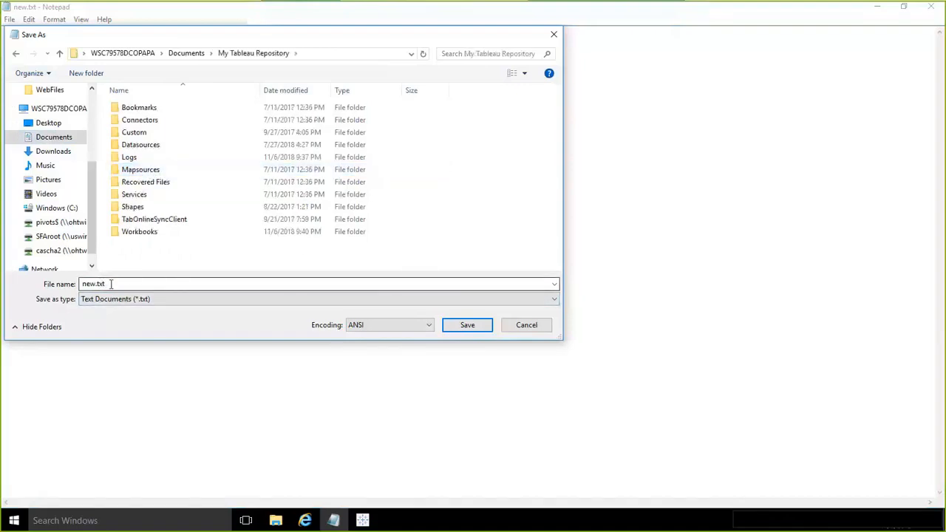
- Save the file as Preferences.tps with the All Files type, replacing the existing Preferences.tps
drag(111, 284, 72, 287)
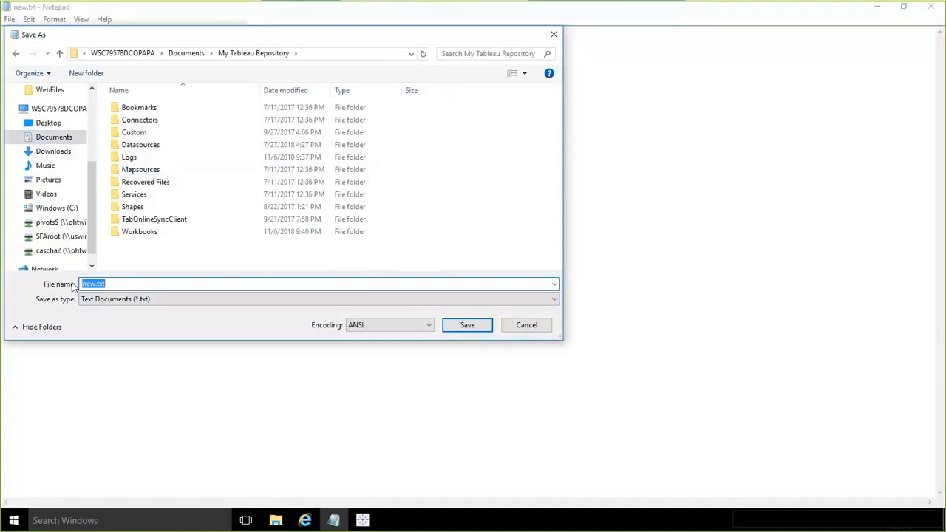
text(Pre)
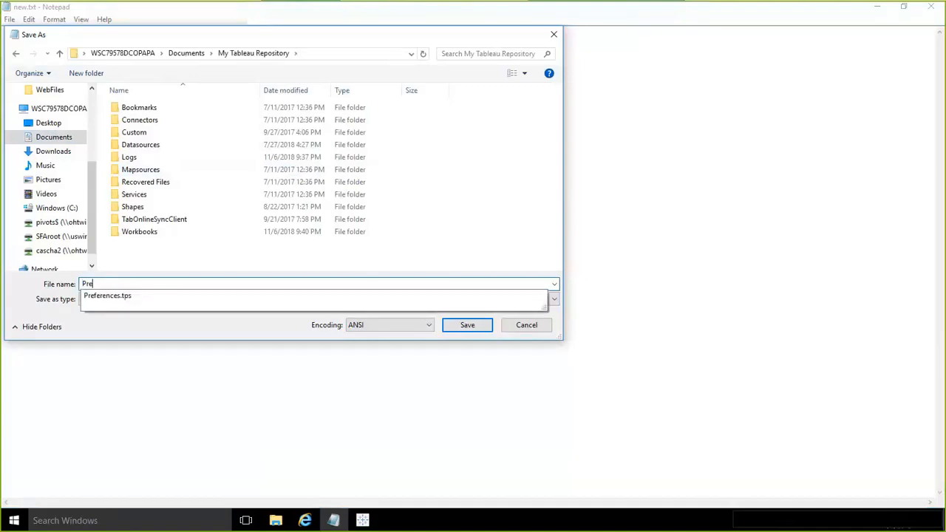
click(102, 298)
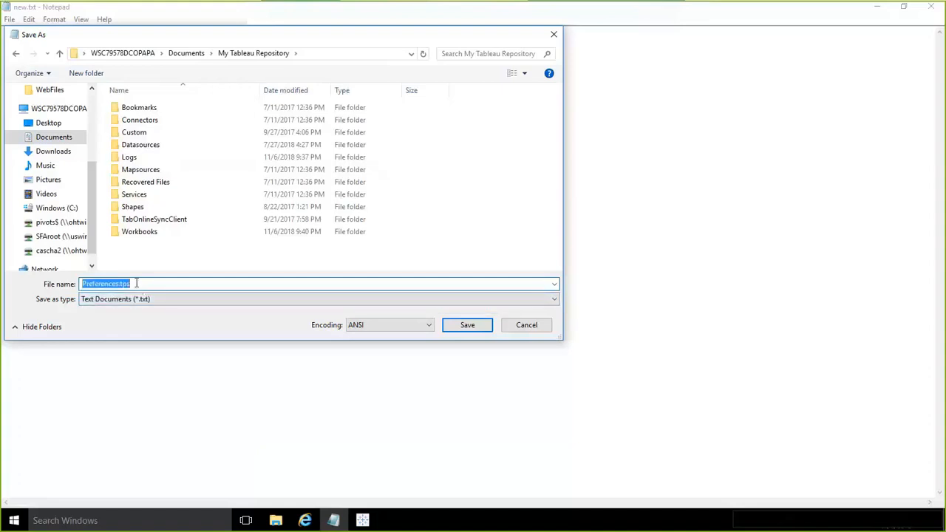
click(130, 284)
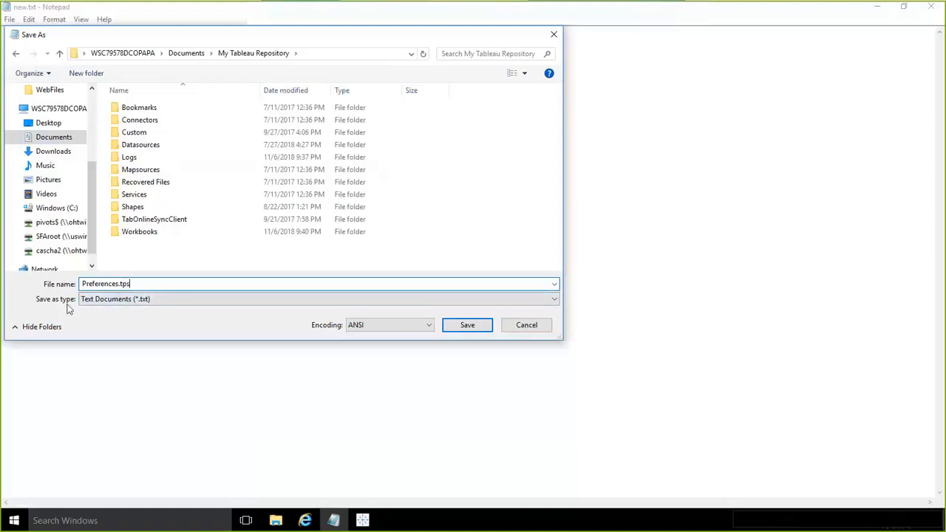
click(101, 302)
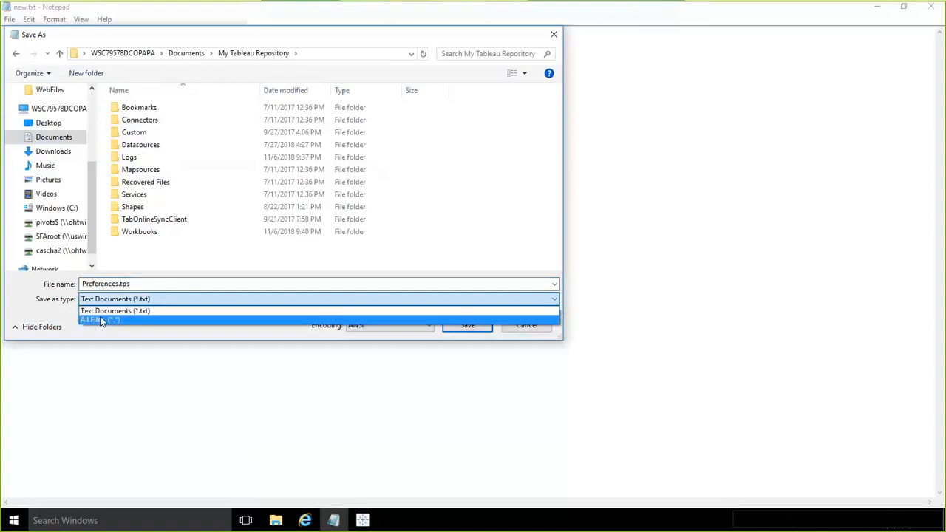
click(102, 320)
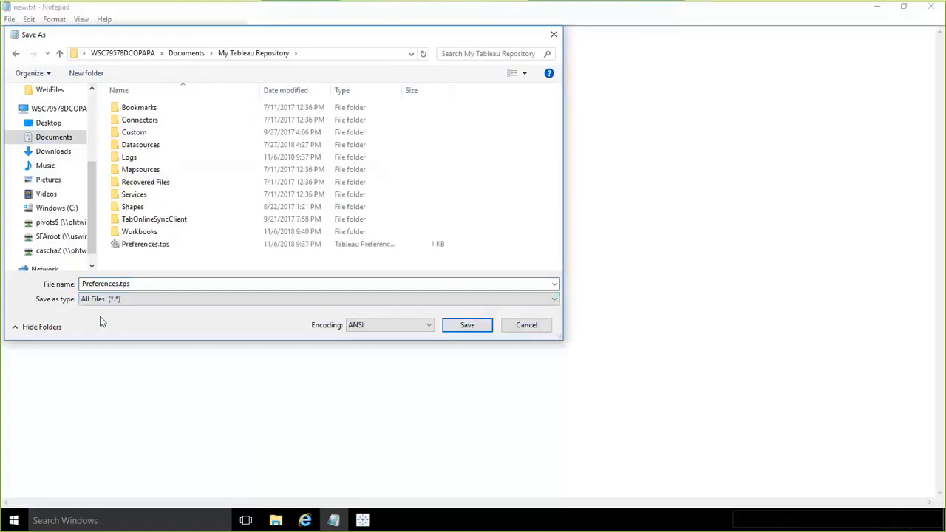
click(139, 249)
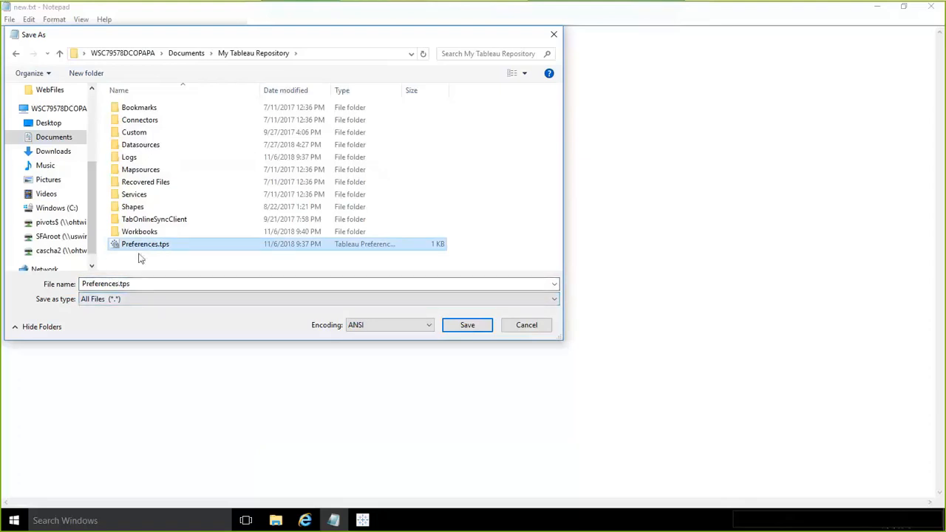
click(468, 326)
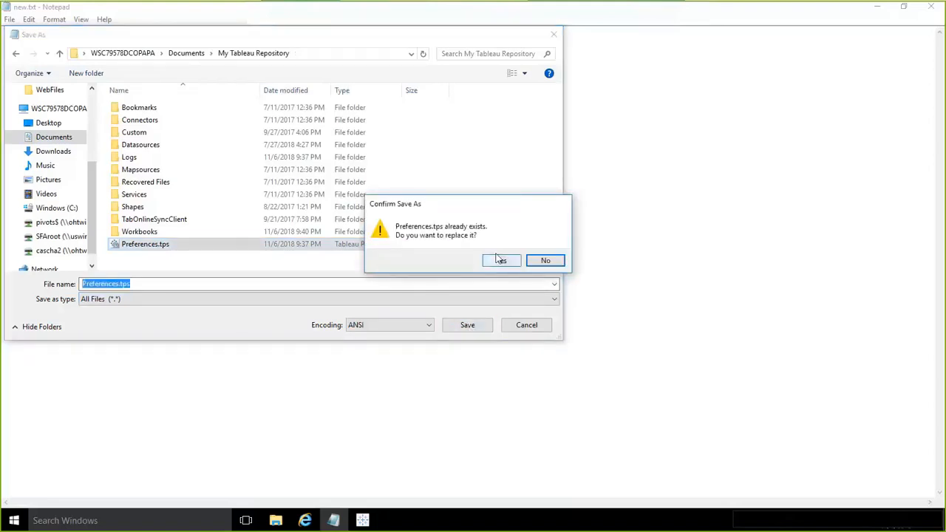
click(501, 260)
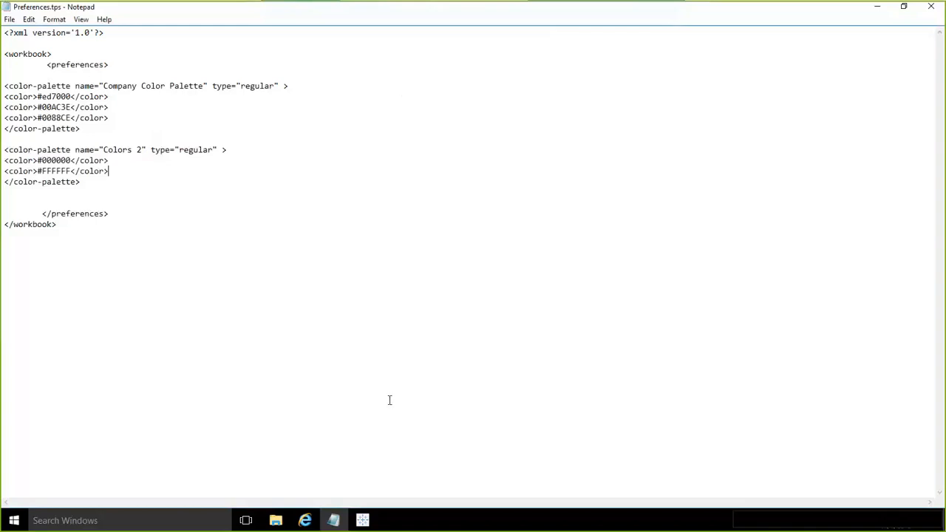
- Switch to Tableau and check the palettes available for the Ship Status colors, then close the color editor without changes
click(363, 521)
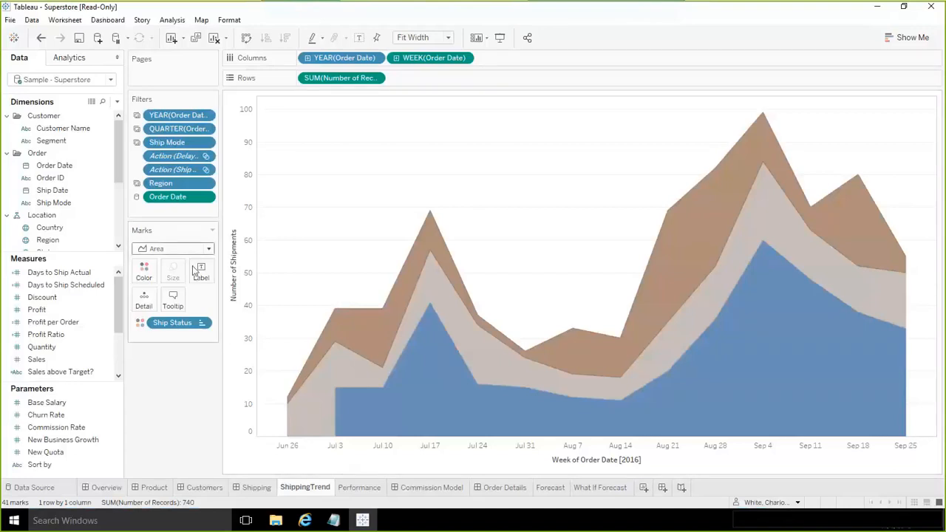
click(148, 274)
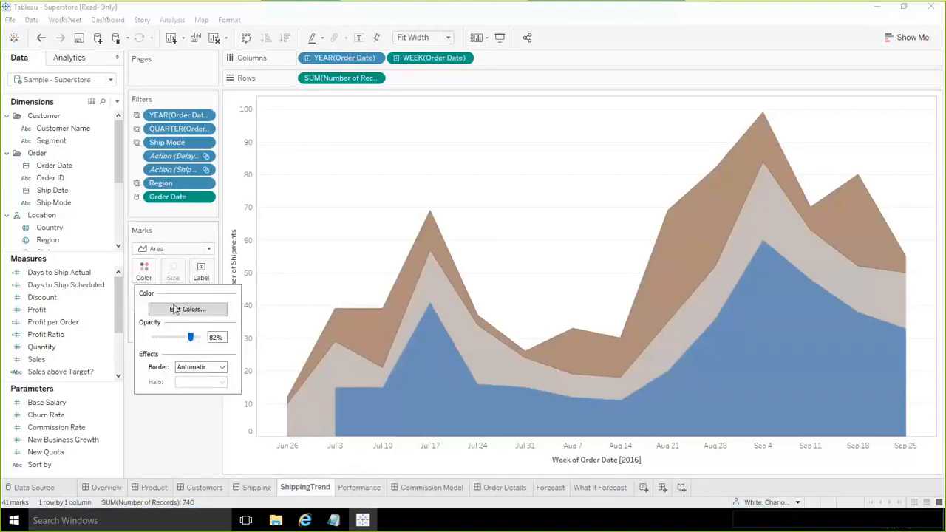
click(177, 310)
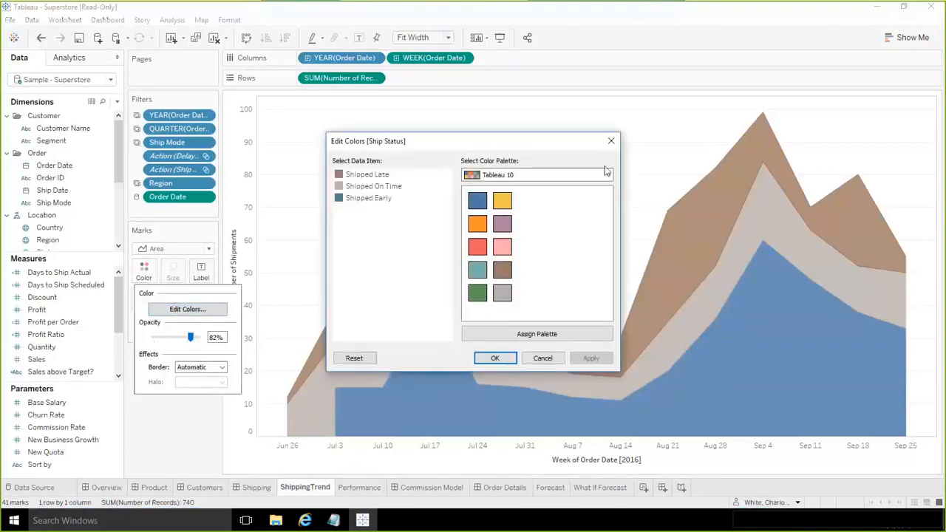
click(607, 174)
drag(607, 224, 611, 368)
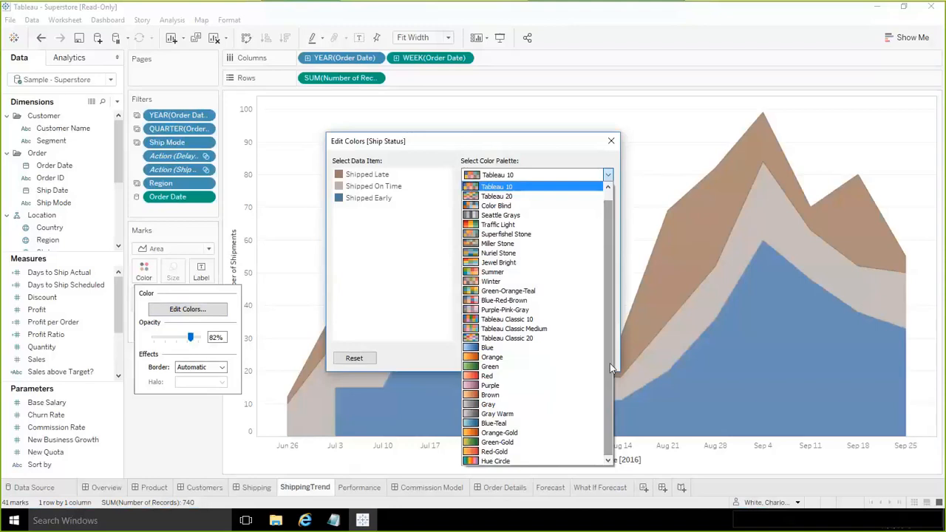
click(611, 142)
click(611, 142)
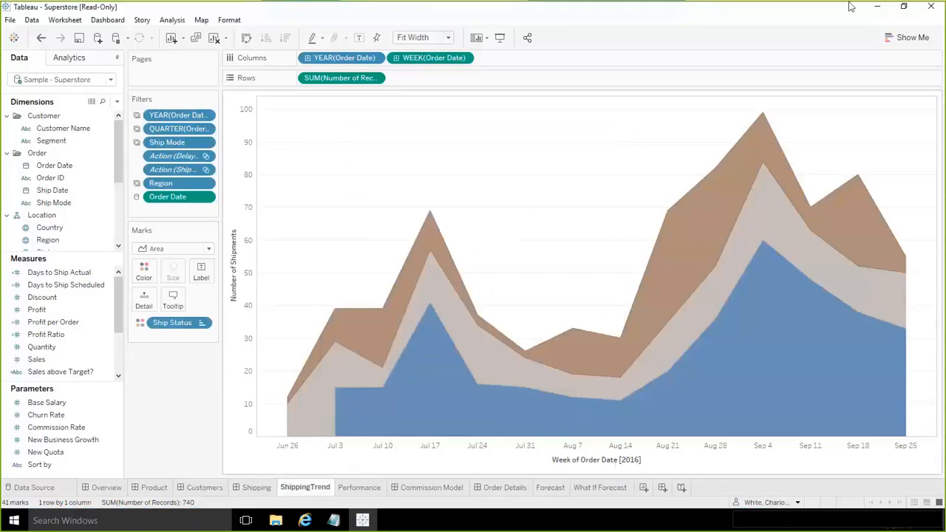
- Restart Tableau without saving the workbook changes, reopening Tableau 10.4 and dismissing the file recovery dialog
click(930, 7)
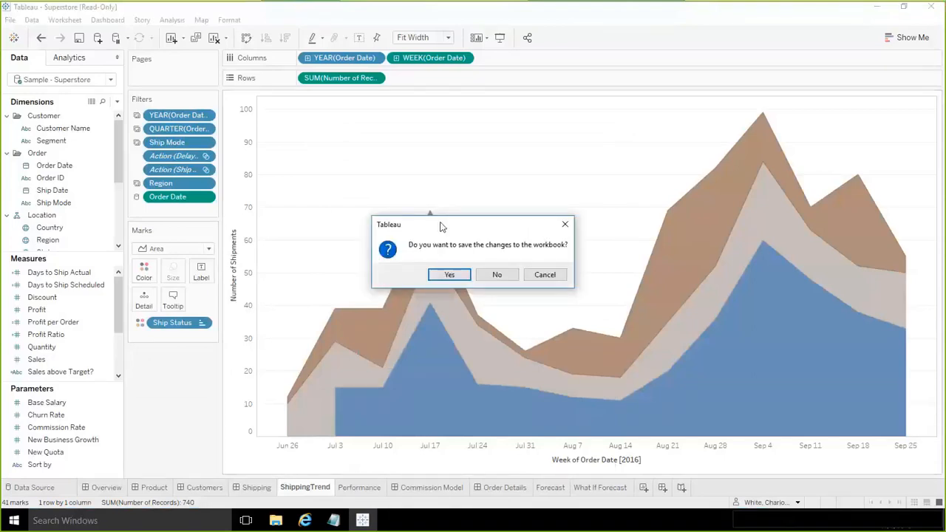
click(508, 272)
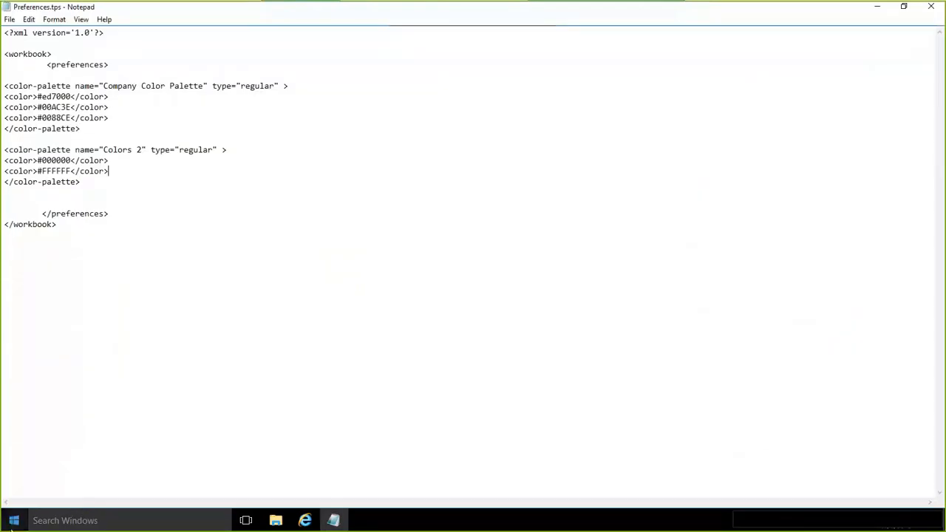
click(12, 521)
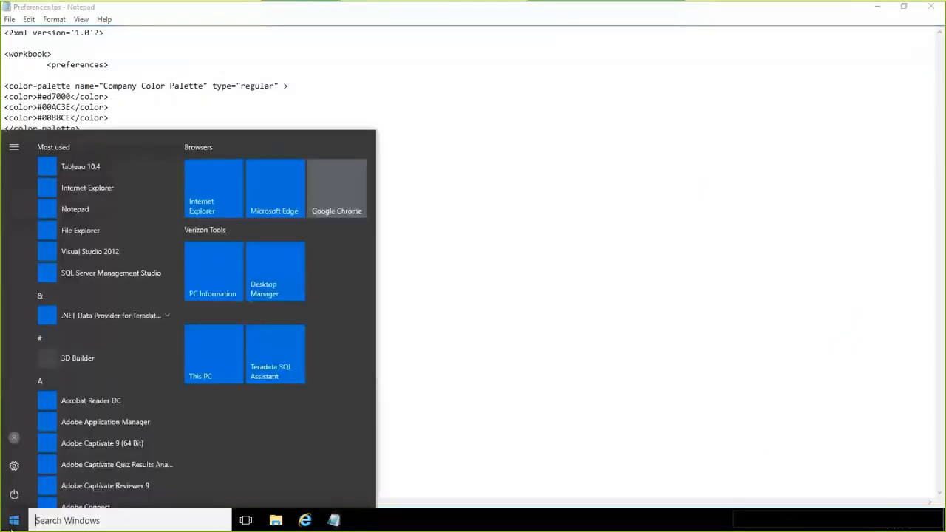
click(79, 166)
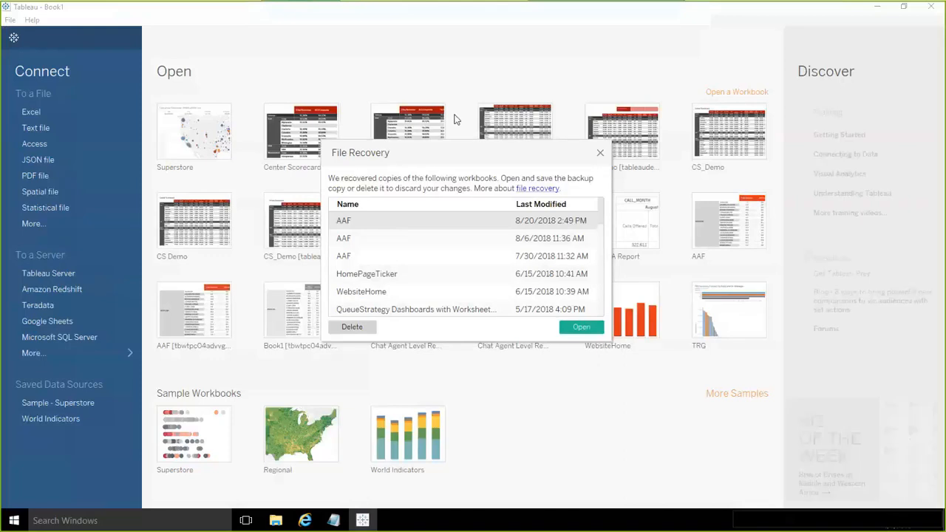
click(599, 154)
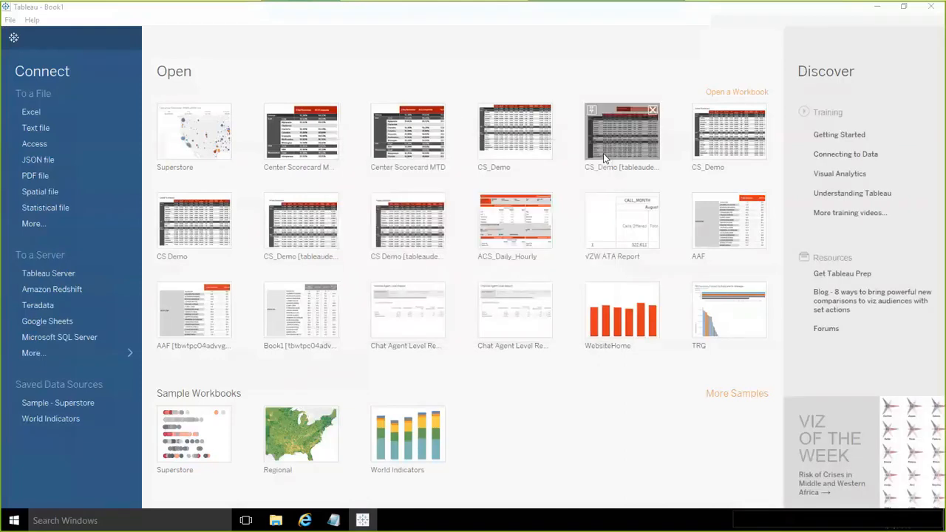
- Open the Superstore workbook and go from the Shipping dashboard to the ShippingTrend sheet behind its area chart
click(186, 128)
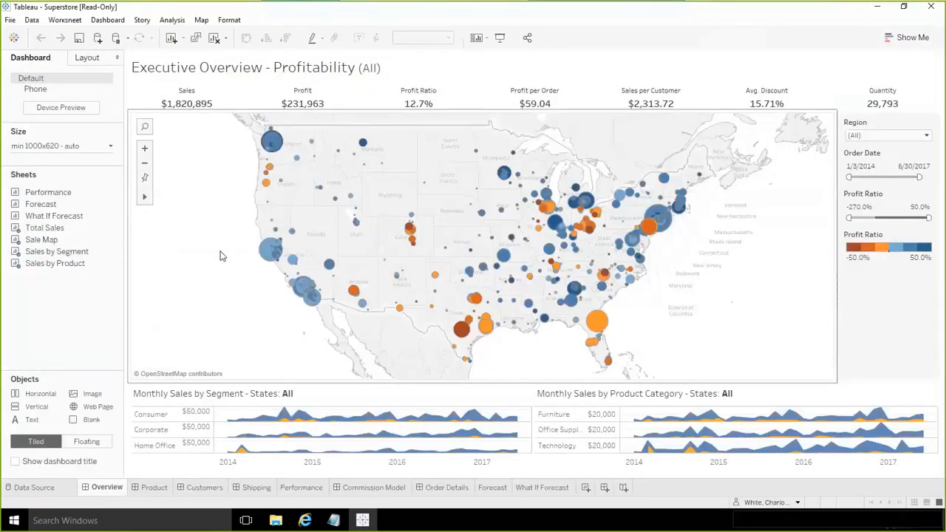
click(255, 487)
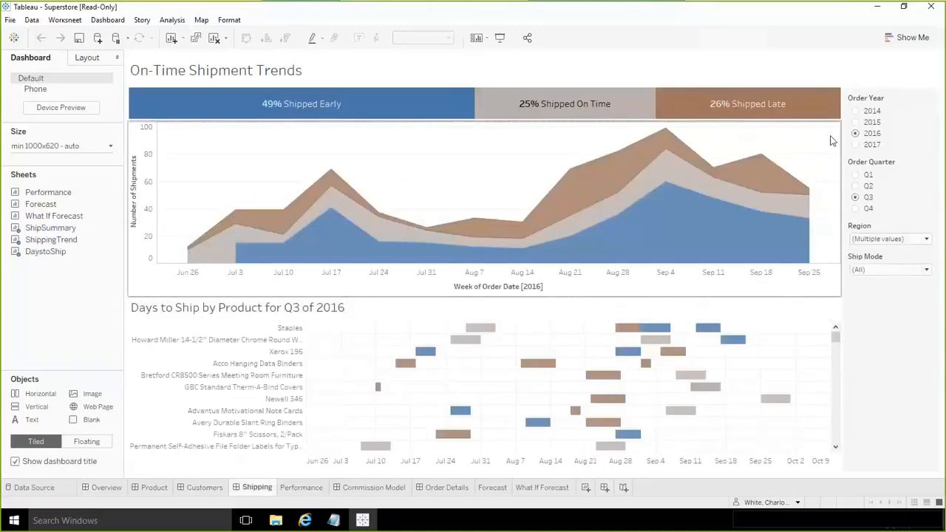
click(826, 151)
click(847, 181)
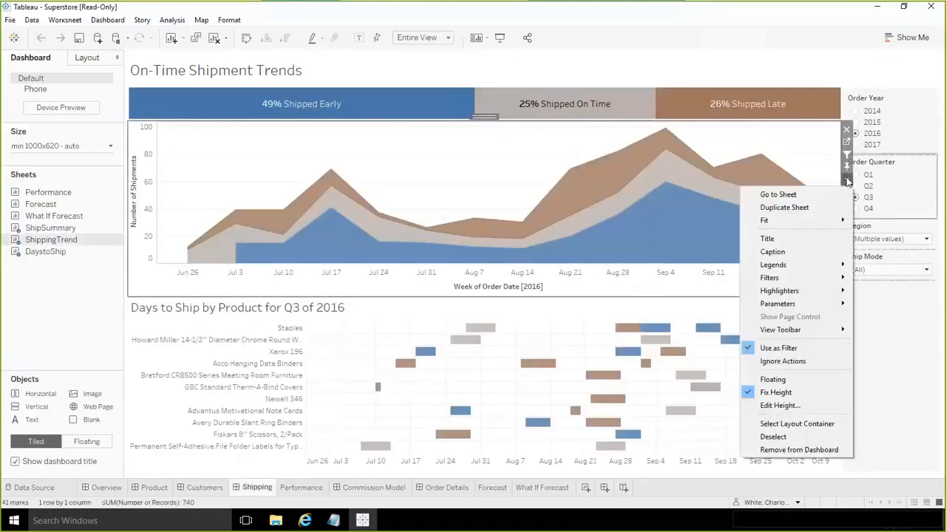
click(772, 194)
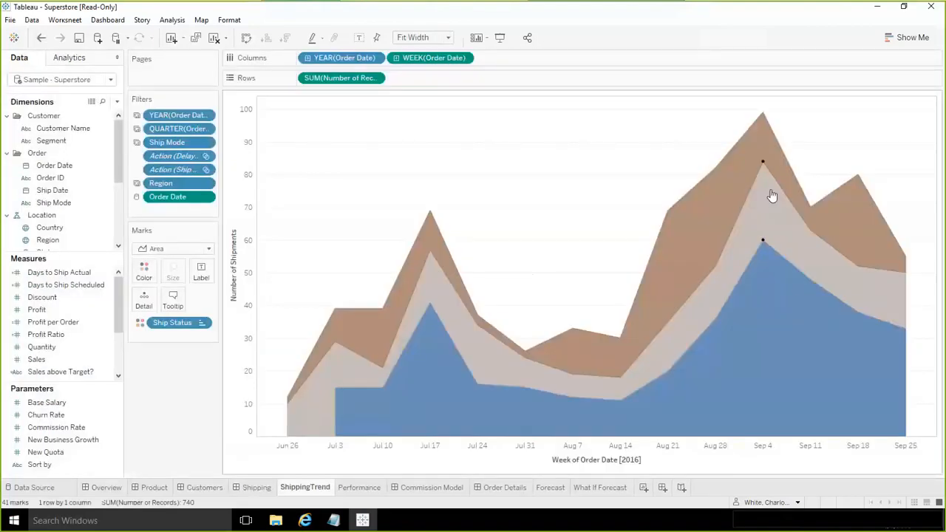
- Open the Ship Status color editor and assign the Company Color Palette to its data items
click(145, 272)
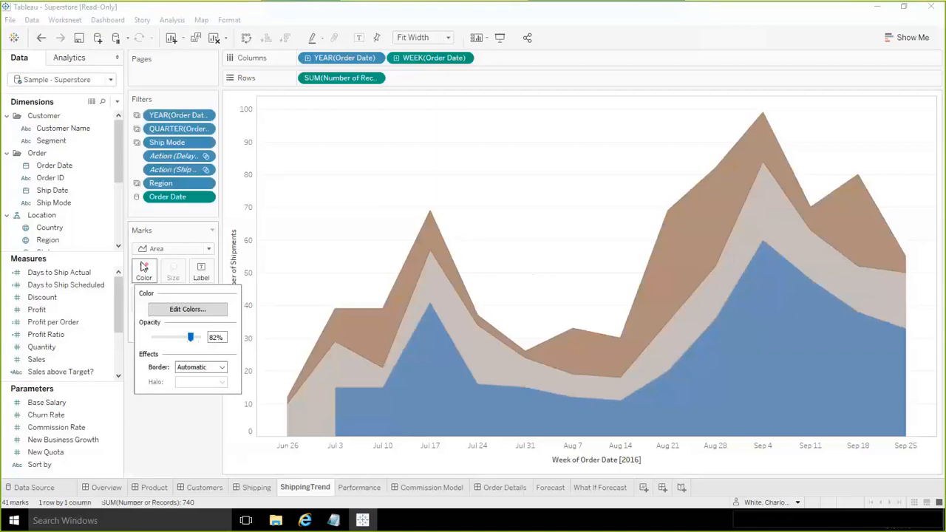
click(173, 311)
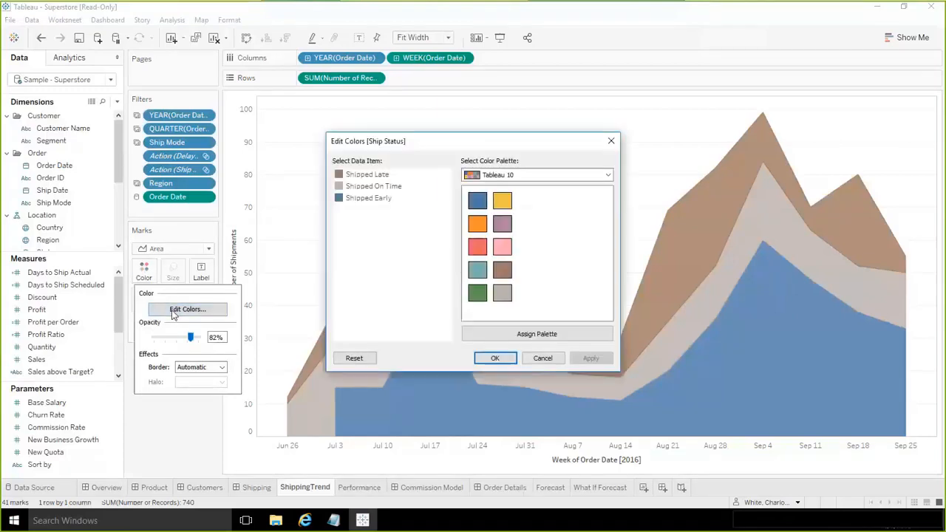
click(608, 175)
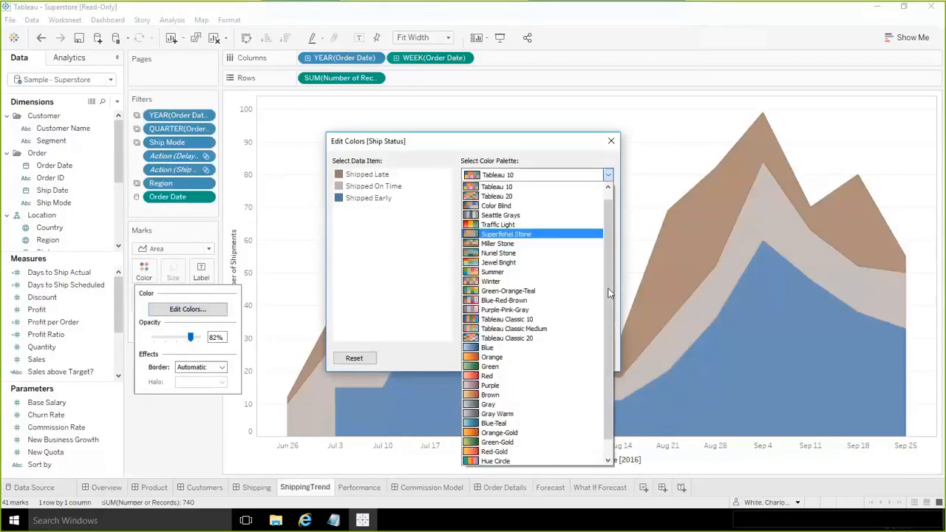
scroll(609, 305, down, 2)
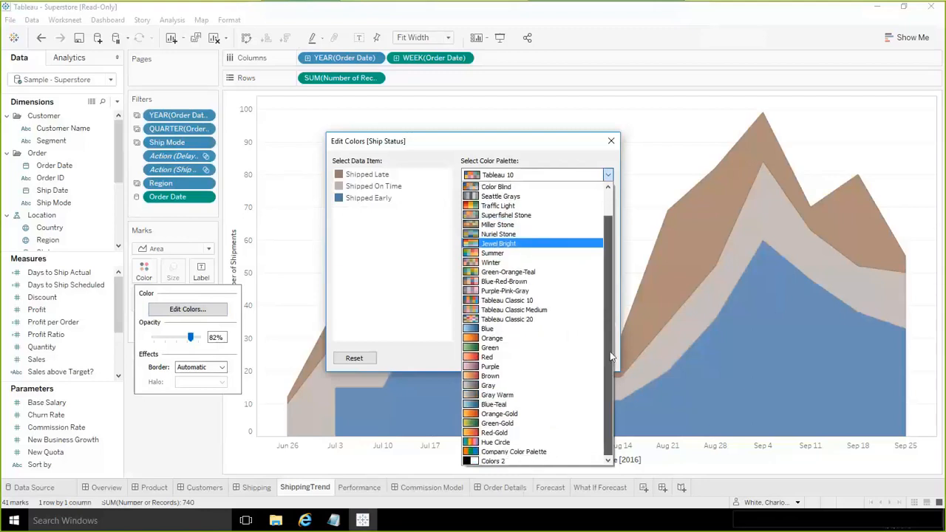
click(520, 451)
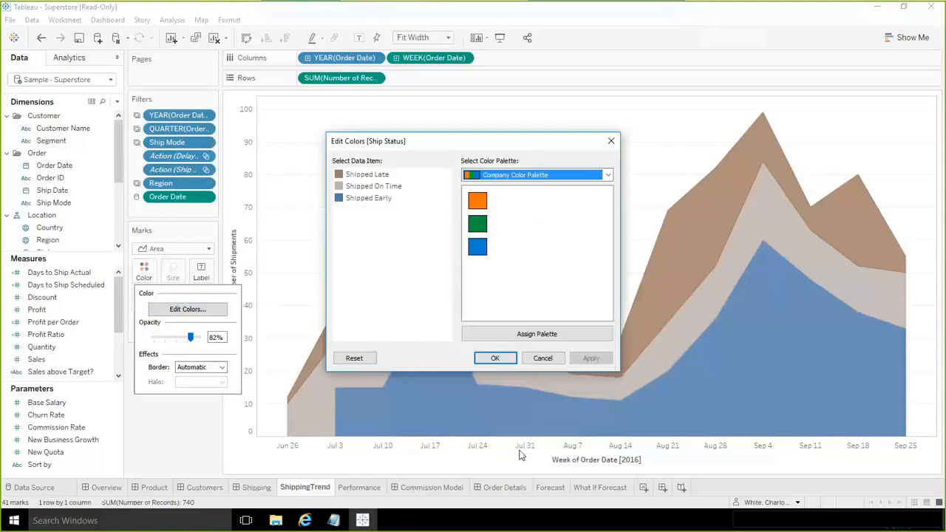
click(524, 339)
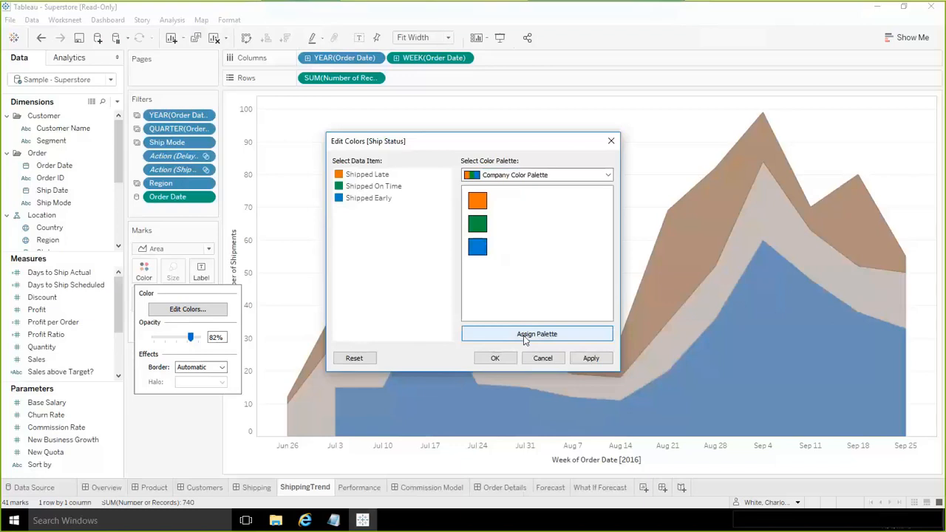
- Check the HTML color code of Shipped Late and close the color selection without changes
click(338, 175)
double_click(338, 175)
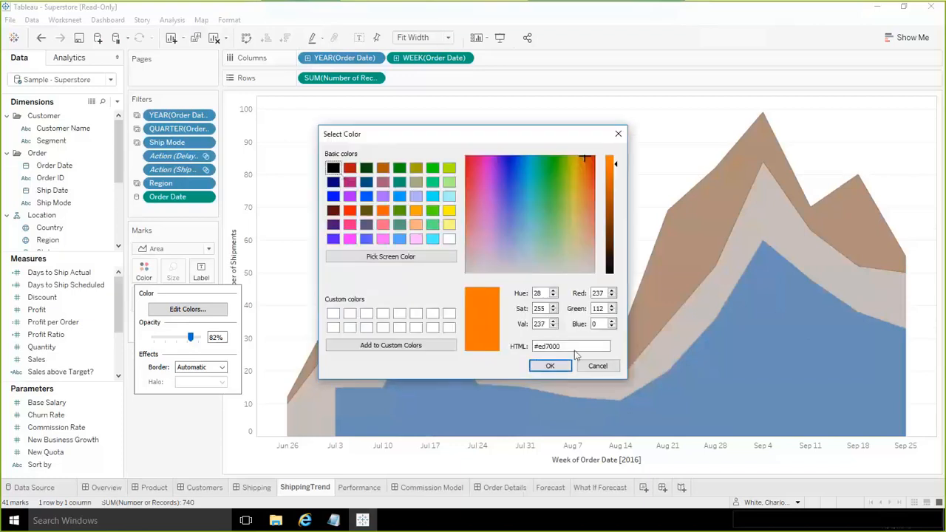
click(597, 366)
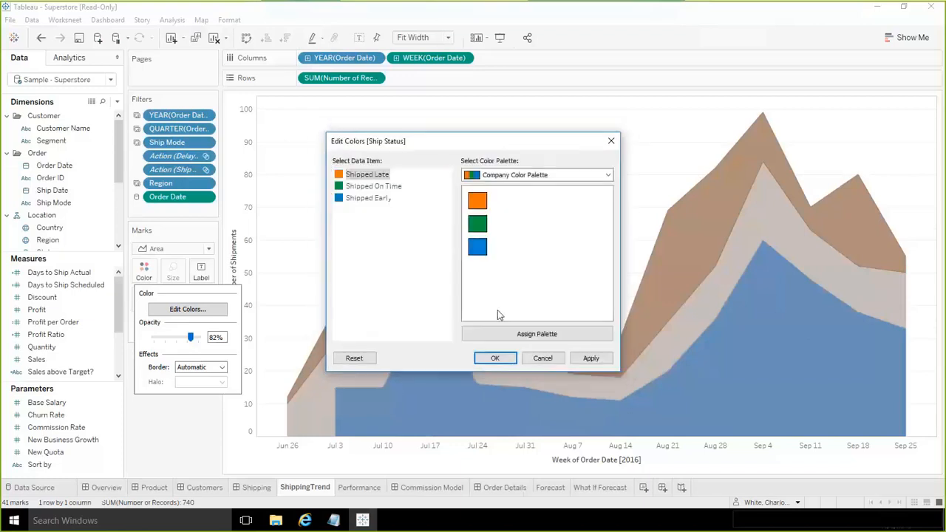
- Recolor Shipped Late green and Shipped On Time orange using the Company Color Palette
click(478, 224)
click(341, 189)
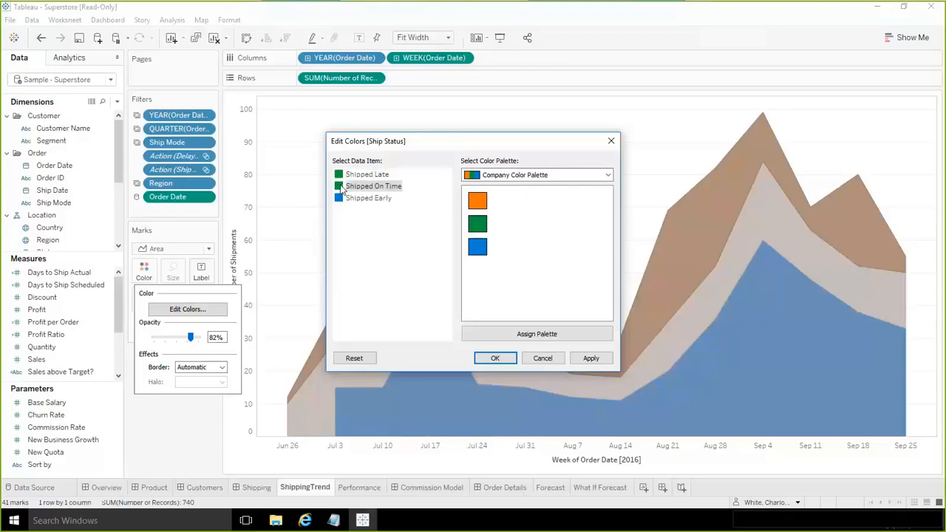
click(477, 201)
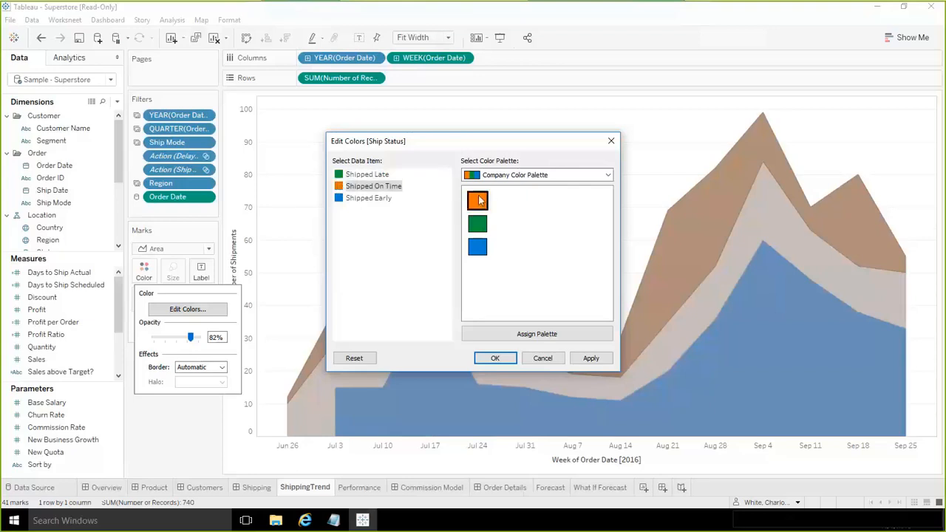
- Set Shipped Late to orange and Shipped On Time to green, and apply the Ship Status colors to the chart
click(343, 175)
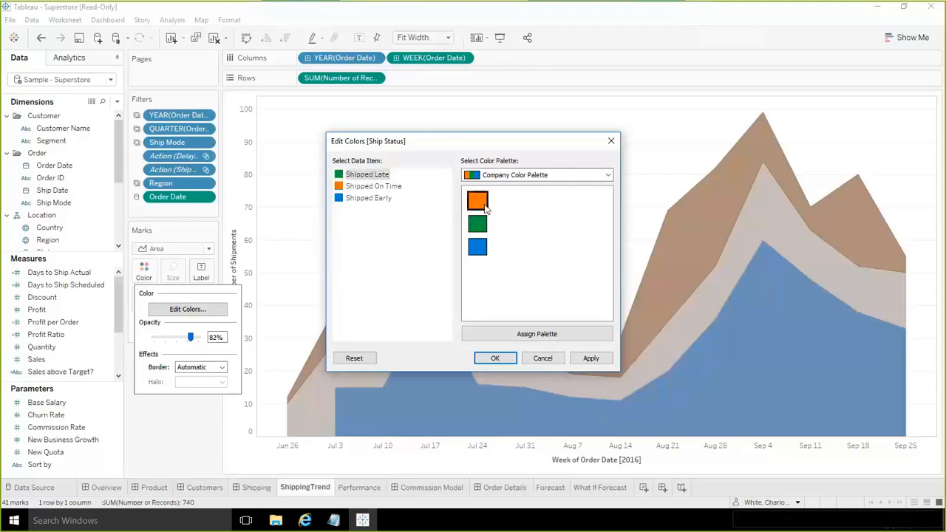
click(477, 201)
click(341, 187)
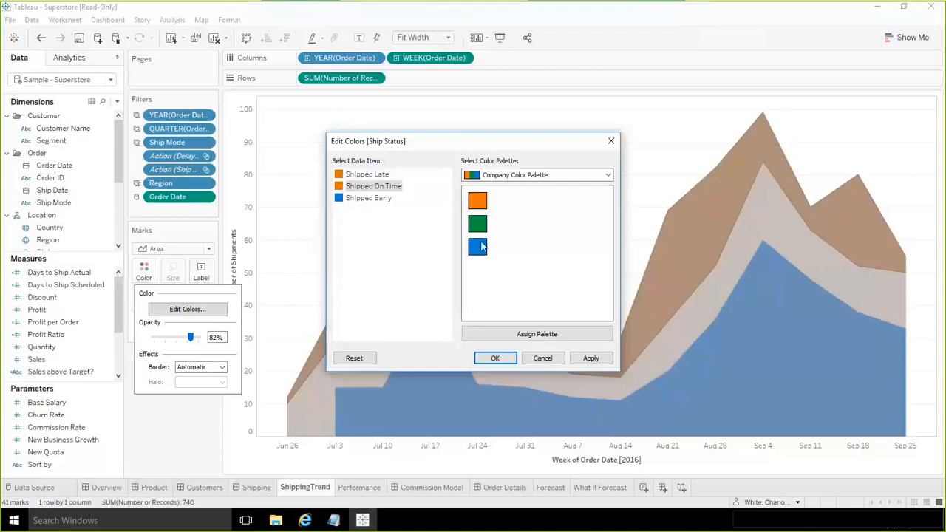
click(477, 223)
click(591, 359)
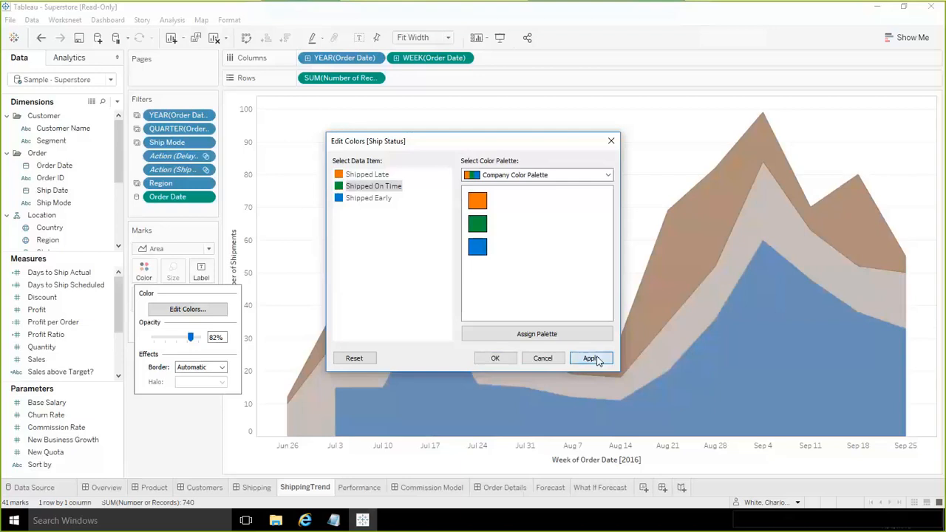
click(495, 358)
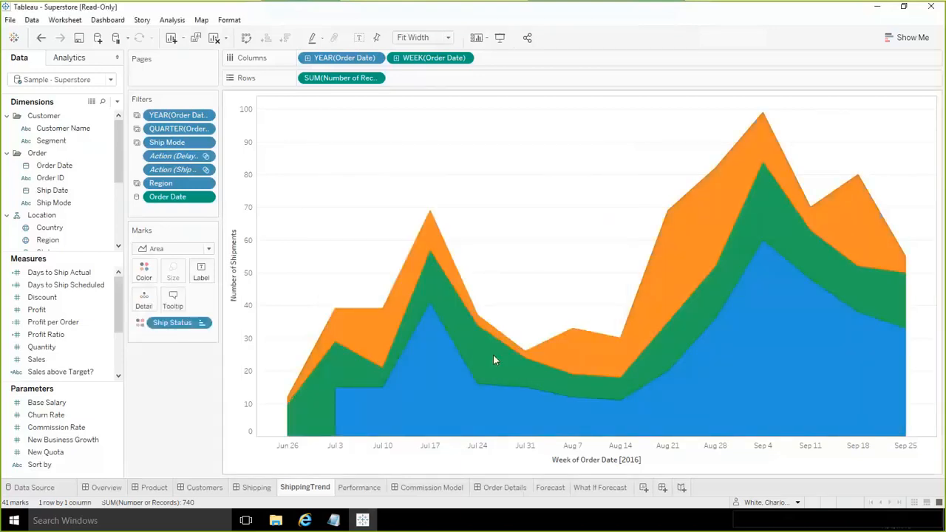